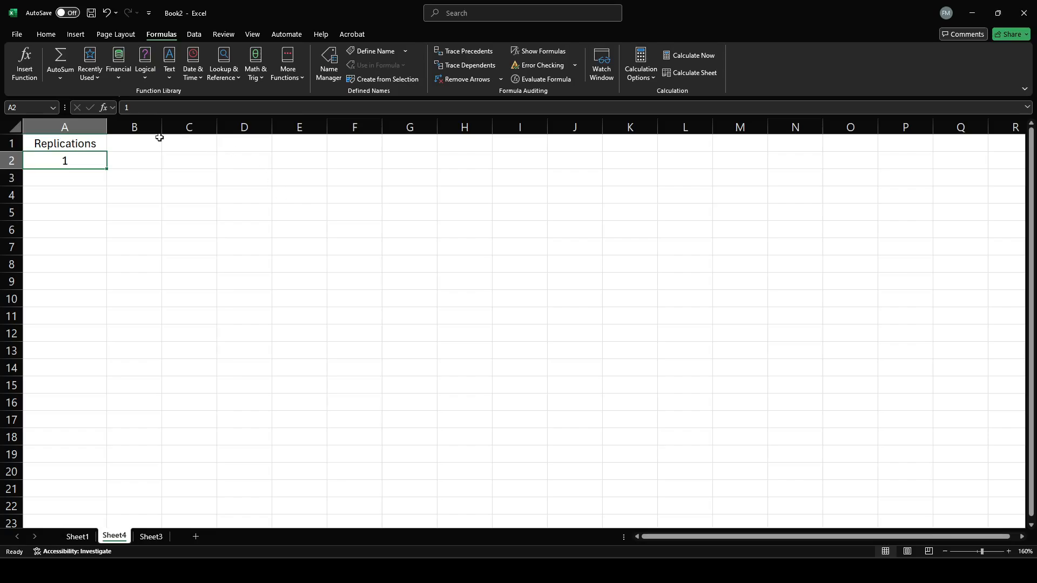
Widen columns A, B and C of the sheet.
{"action": "left_click", "coordinate": [65, 127]}
{"action": "left_click_drag", "start_coordinate": [107, 127], "coordinate": [291, 129]}
{"action": "left_click", "coordinate": [173, 127]}
{"action": "left_click", "coordinate": [240, 127]}
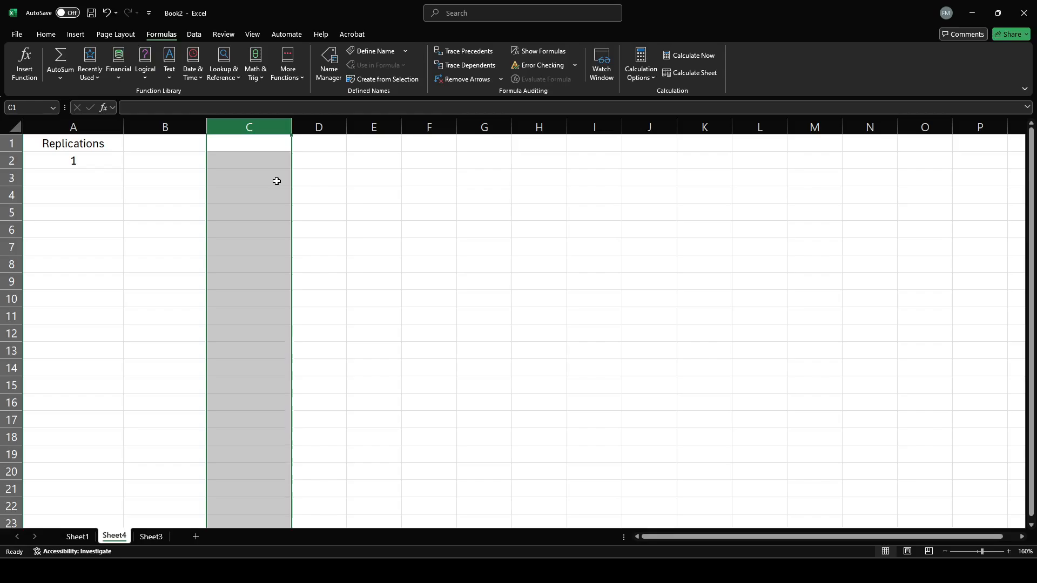
{"action": "left_click", "coordinate": [98, 160]}
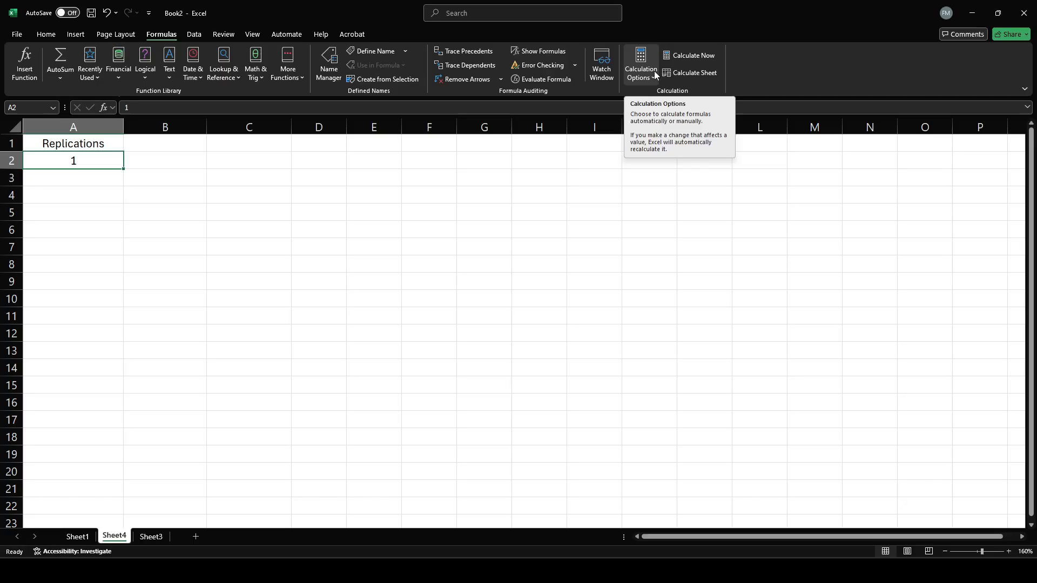
{"action": "left_click", "coordinate": [83, 183]}
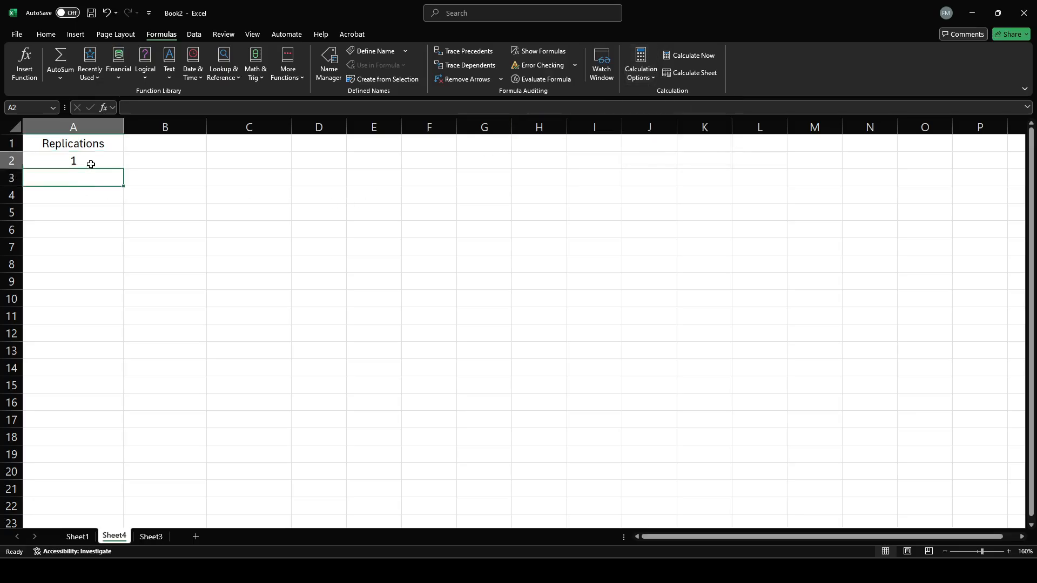
{"action": "left_click", "coordinate": [91, 164]}
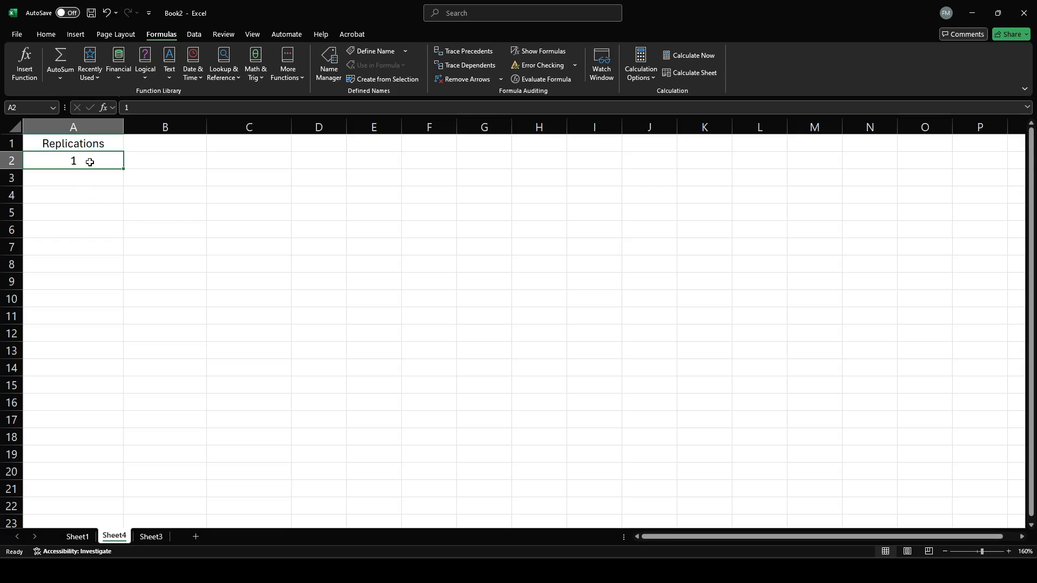
{"action": "left_click", "coordinate": [76, 148]}
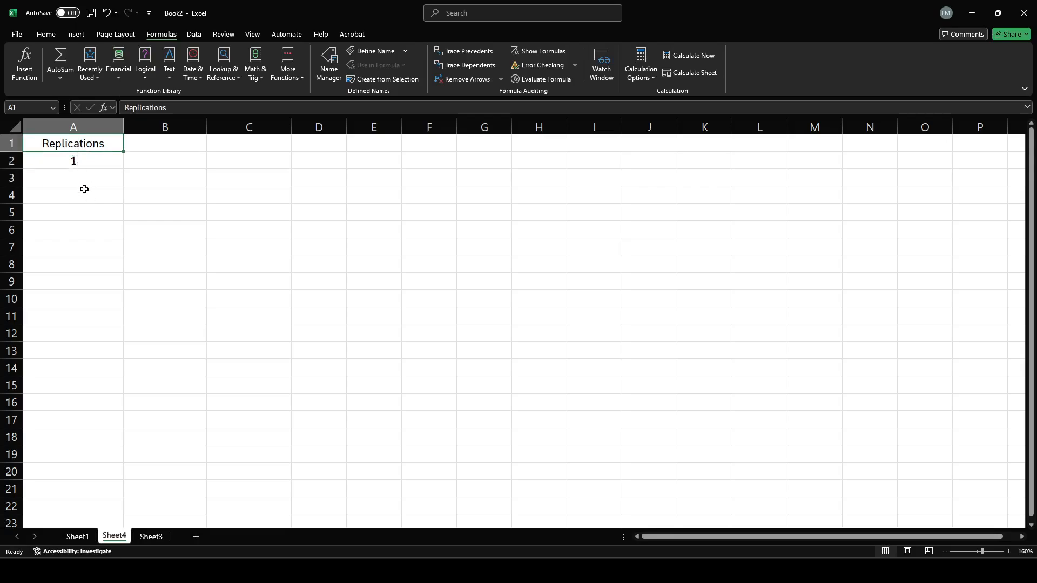
Fill the Replications column down from A2 with a linear series using step value 1 and stop value 100.
{"action": "left_click", "coordinate": [103, 164]}
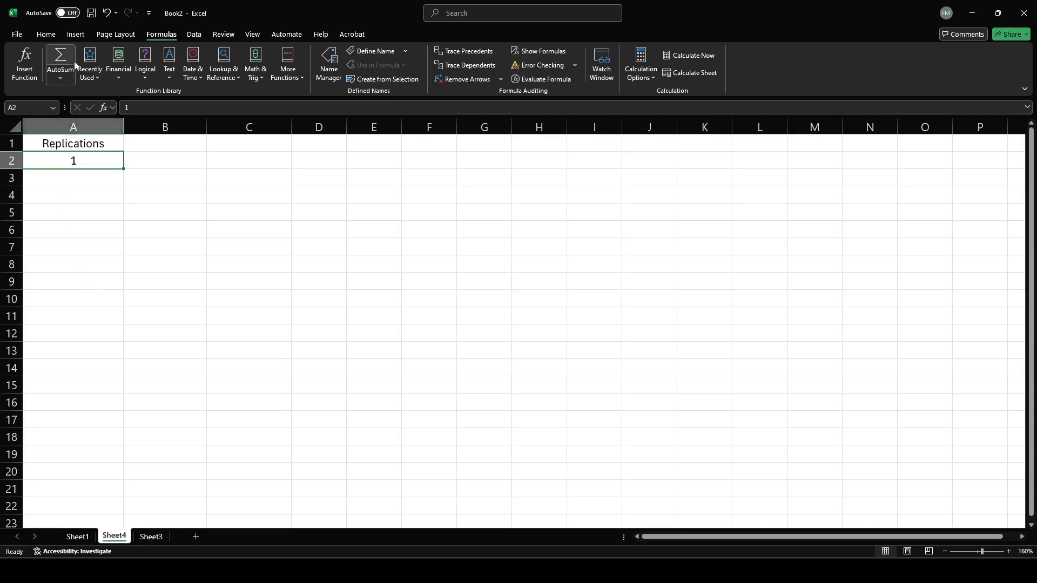
{"action": "left_click", "coordinate": [47, 35]}
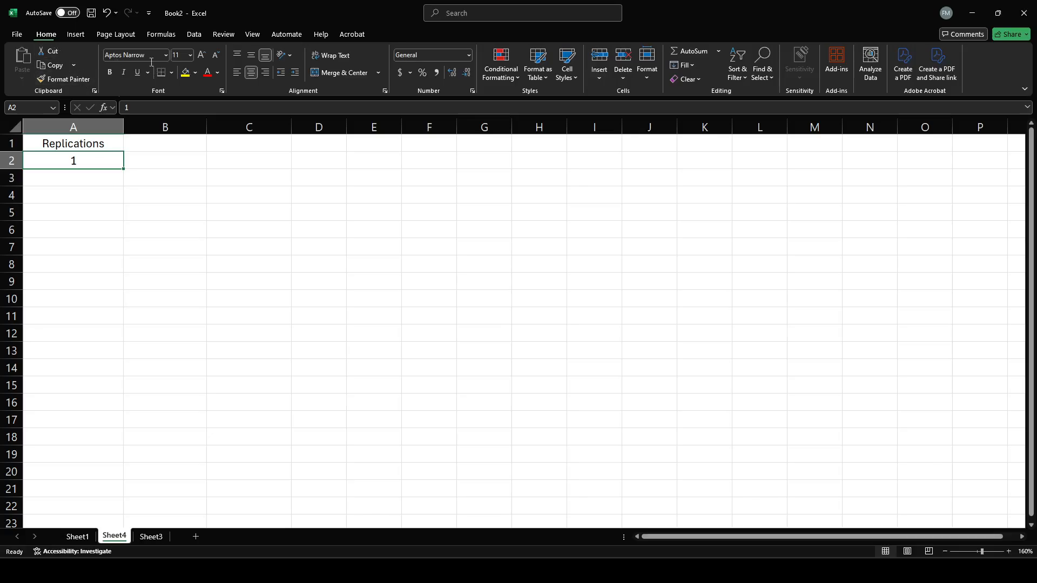
{"action": "left_click", "coordinate": [694, 65]}
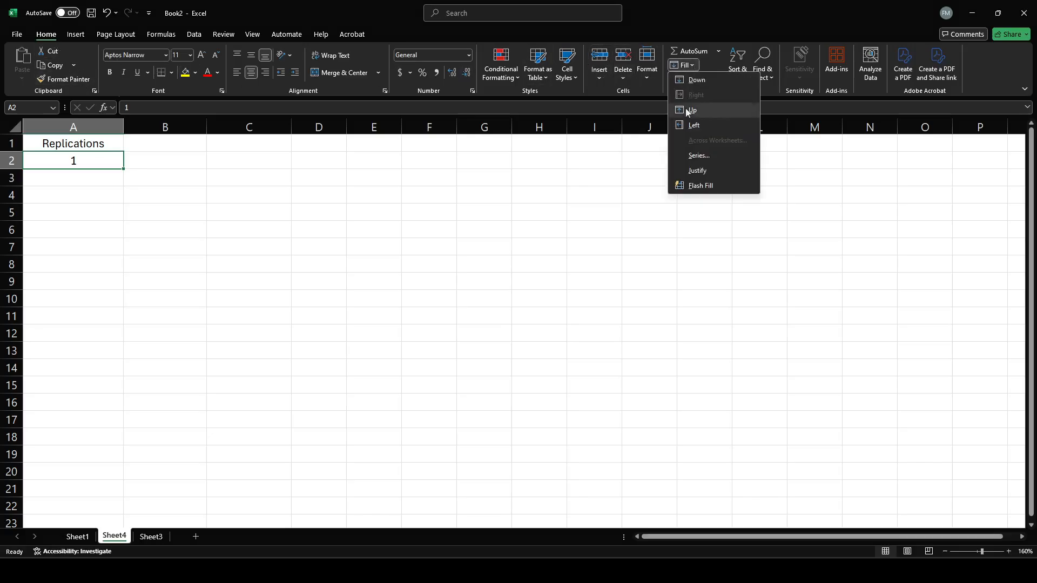
{"action": "left_click", "coordinate": [701, 157]}
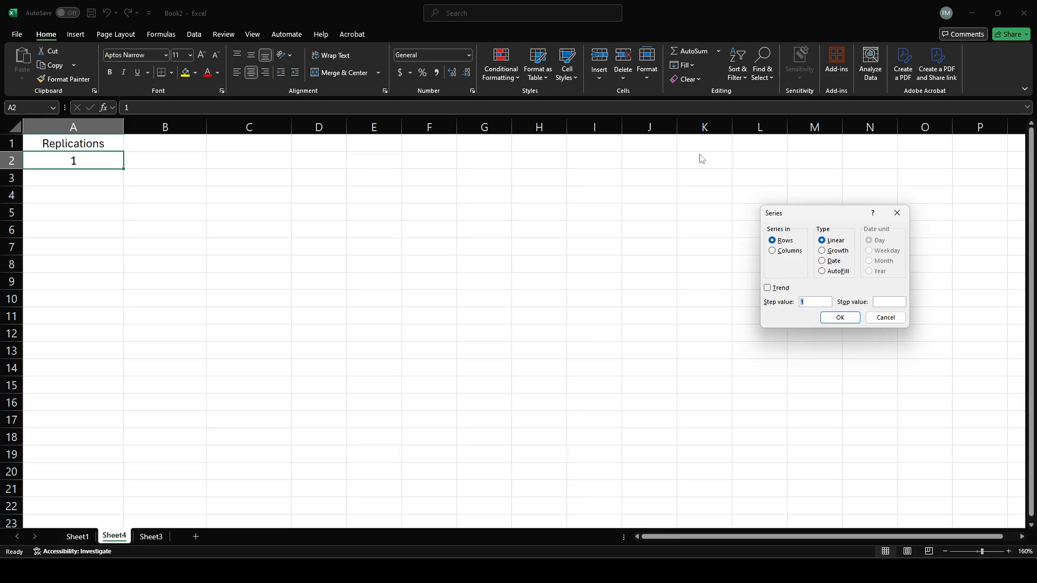
{"action": "left_click", "coordinate": [774, 254]}
{"action": "left_click", "coordinate": [803, 304]}
{"action": "key", "text": "Tab"}
{"action": "type", "text": "100"}
{"action": "left_click", "coordinate": [839, 318]}
{"action": "left_click", "coordinate": [285, 178]}
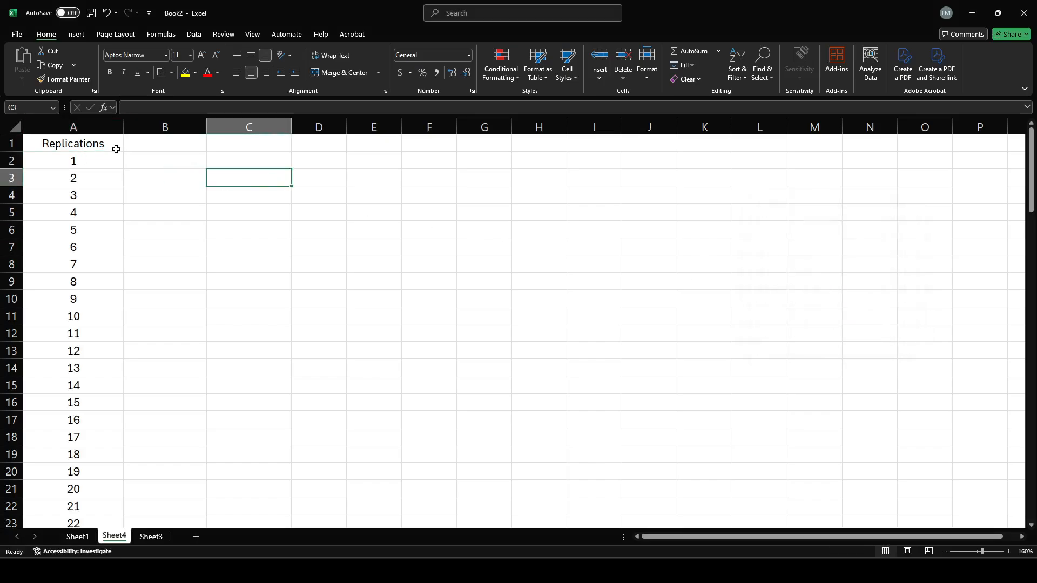
{"action": "left_click_drag", "start_coordinate": [116, 150], "coordinate": [107, 489]}
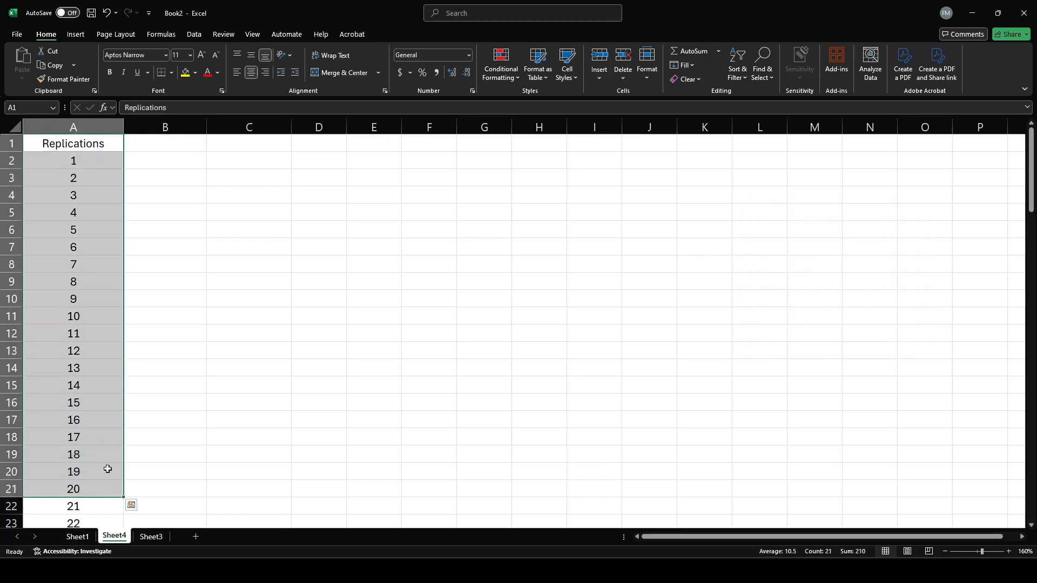
{"action": "left_click", "coordinate": [174, 338]}
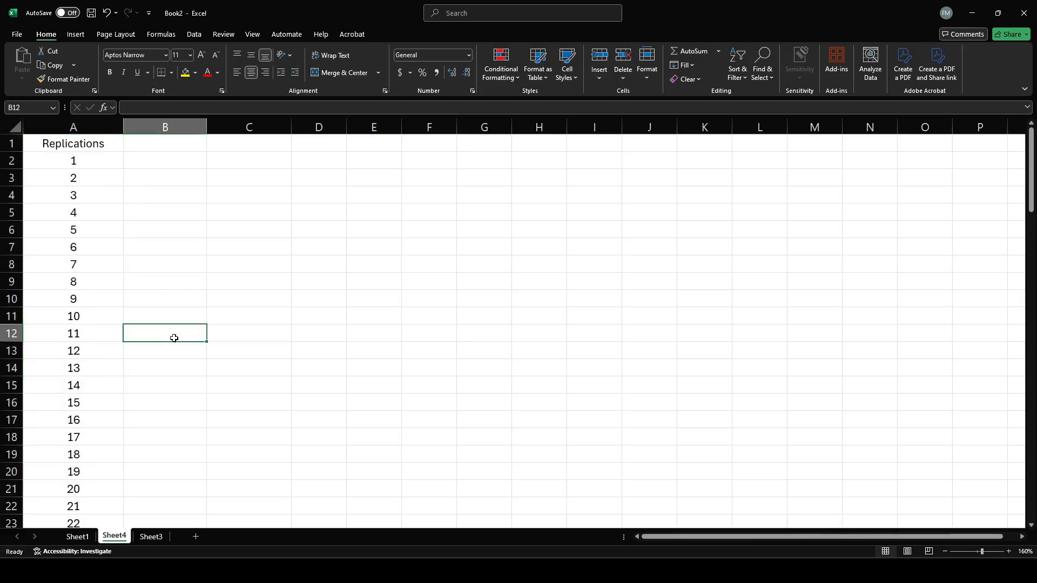
Enter the formula =RAND() in B2 and widen column B to about twice its width.
{"action": "left_click", "coordinate": [199, 160]}
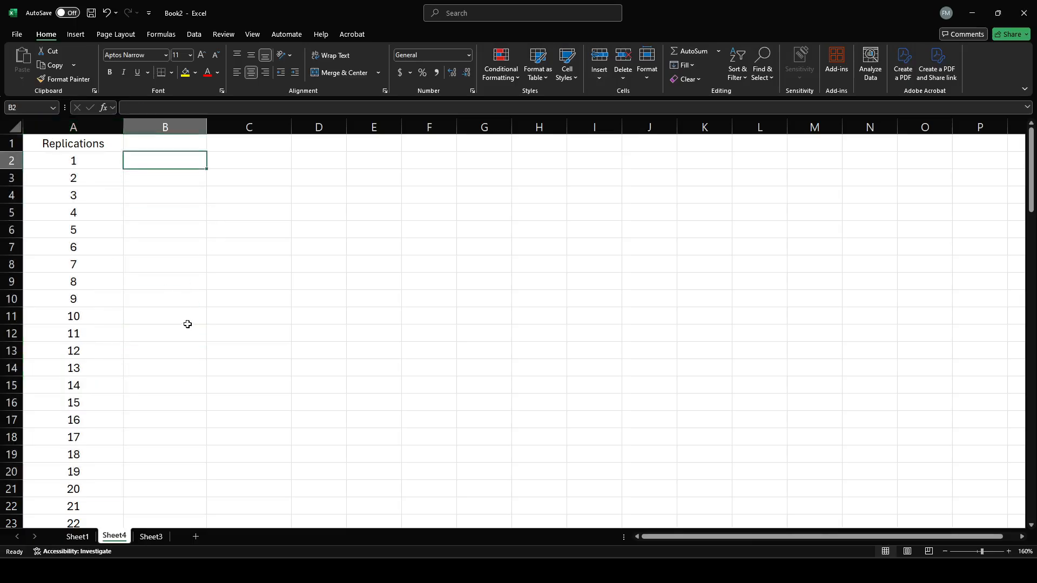
{"action": "type", "text": "=ra"}
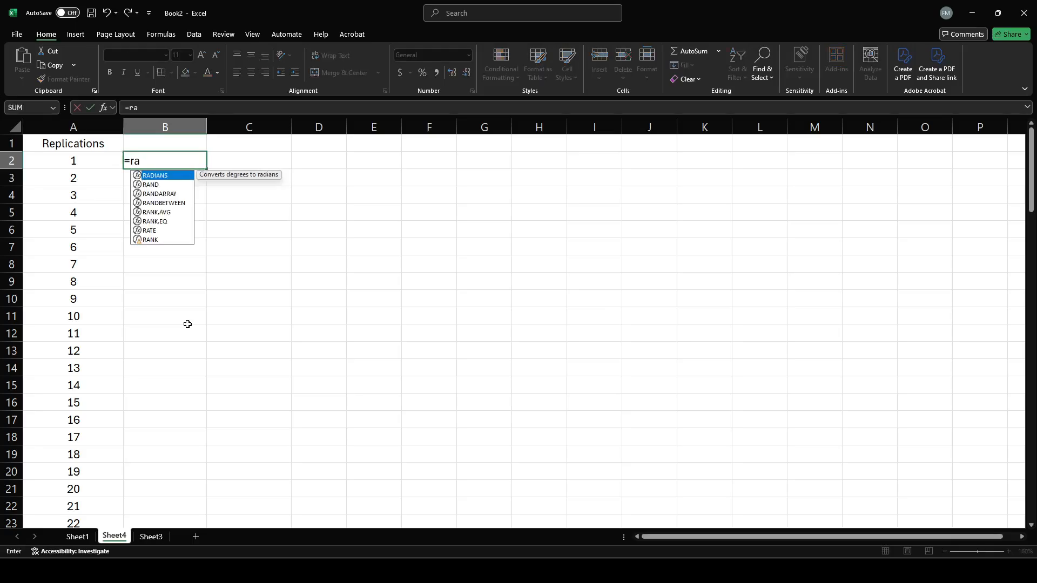
{"action": "type", "text": "nd()"}
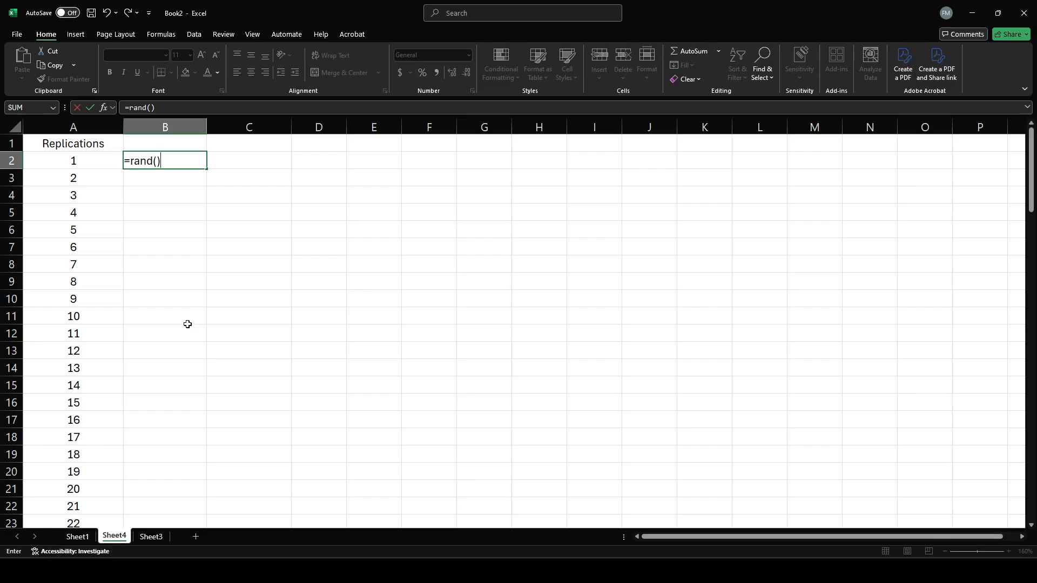
{"action": "key", "text": "Return"}
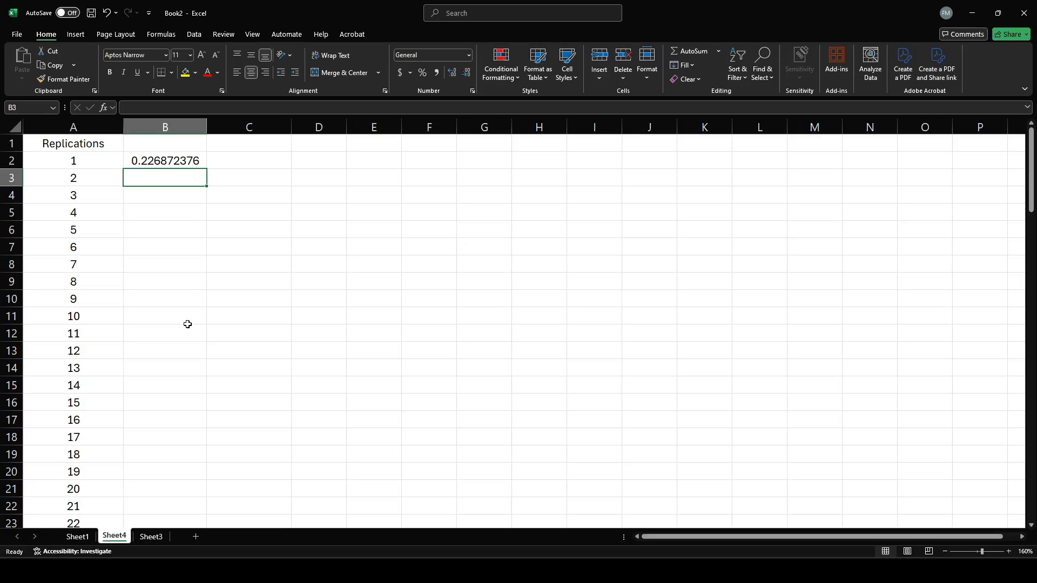
{"action": "left_click", "coordinate": [190, 162]}
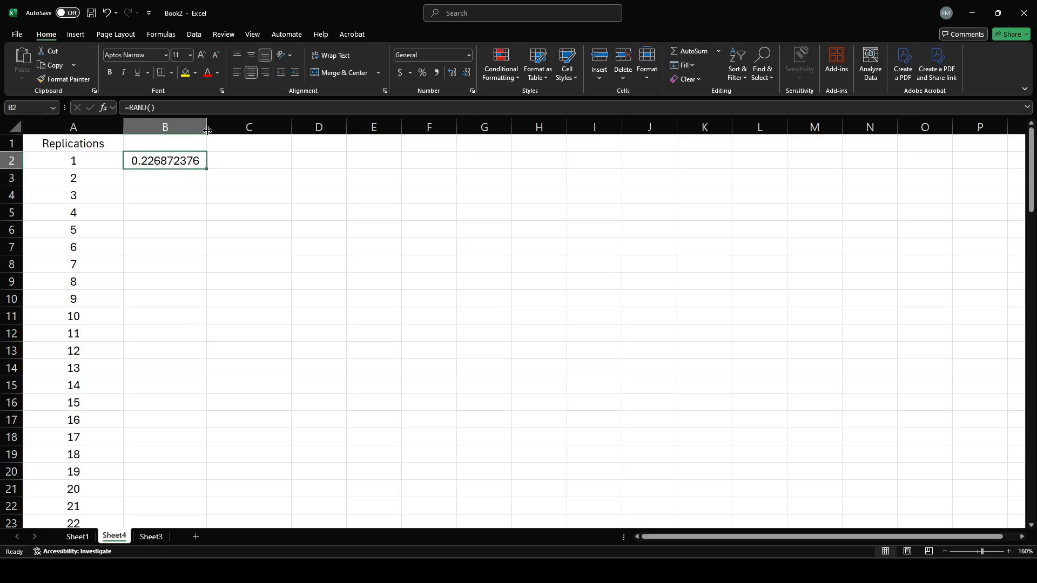
{"action": "left_click_drag", "start_coordinate": [207, 126], "coordinate": [291, 127]}
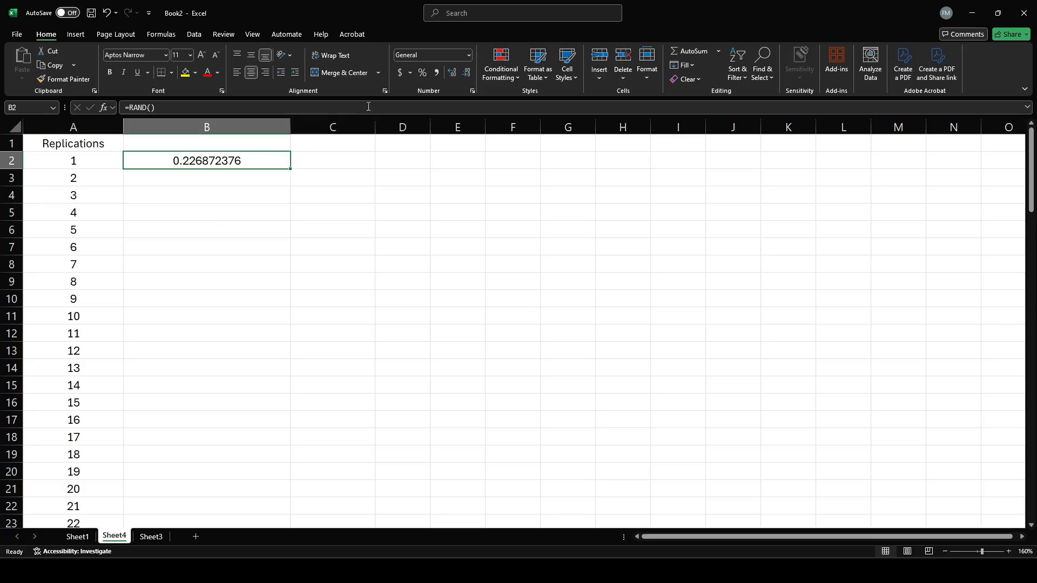
Increase the decimal places shown for the random number in B2 to 14.
{"action": "left_click", "coordinate": [455, 72]}
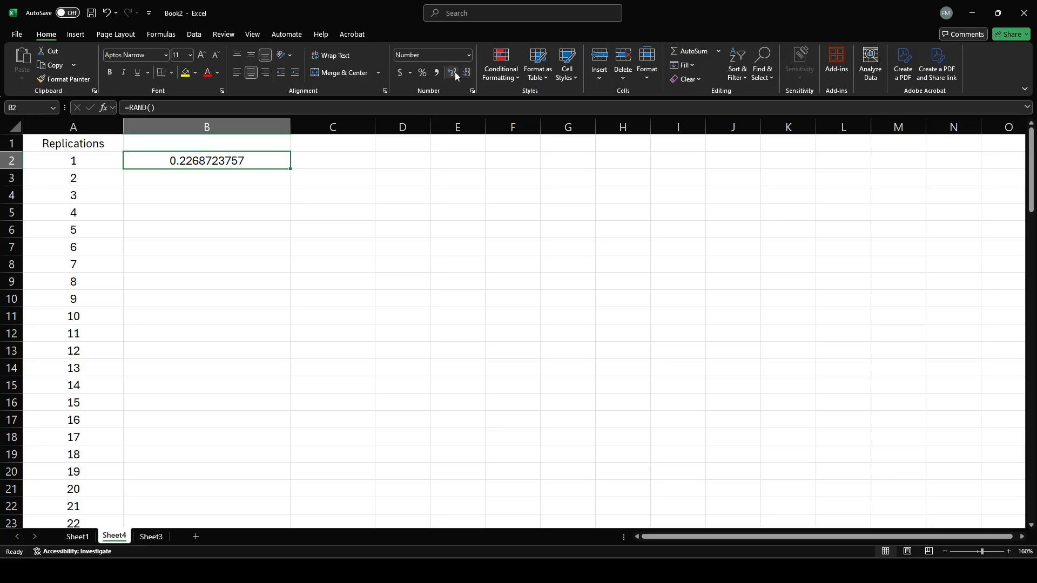
{"action": "left_click", "coordinate": [455, 73]}
{"action": "left_click", "coordinate": [454, 72]}
{"action": "left_click", "coordinate": [455, 73]}
{"action": "left_click", "coordinate": [454, 72]}
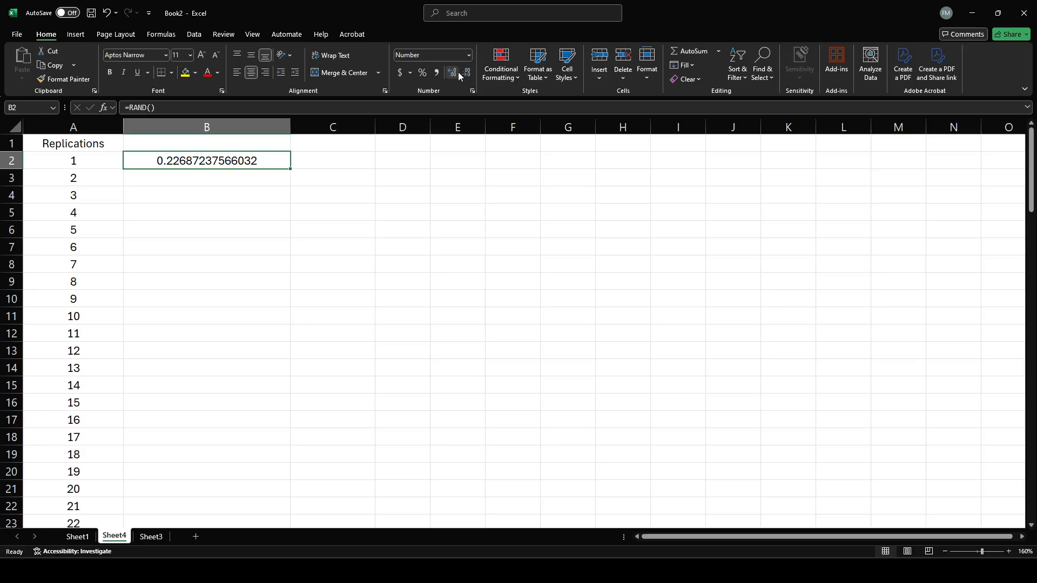
Reduce the display of the random number in B2 to two decimal places.
{"action": "left_click", "coordinate": [465, 73]}
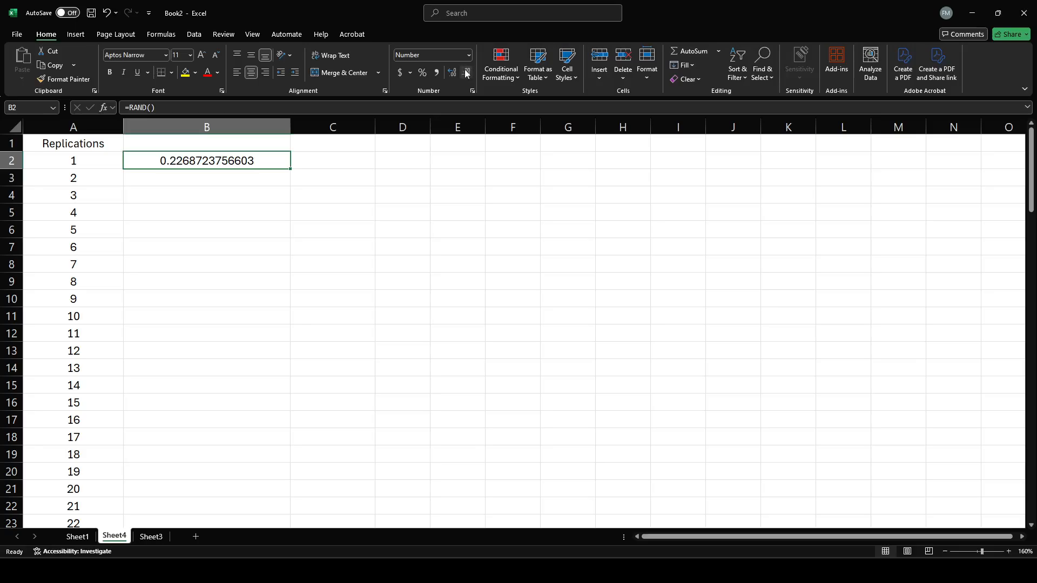
{"action": "left_click", "coordinate": [465, 73]}
{"action": "left_click", "coordinate": [465, 73]}
{"action": "left_click", "coordinate": [465, 73]}
{"action": "left_click", "coordinate": [465, 73]}
{"action": "left_click", "coordinate": [466, 73]}
{"action": "left_click", "coordinate": [465, 73]}
{"action": "left_click", "coordinate": [467, 74]}
{"action": "left_click", "coordinate": [466, 73]}
{"action": "left_click", "coordinate": [466, 73]}
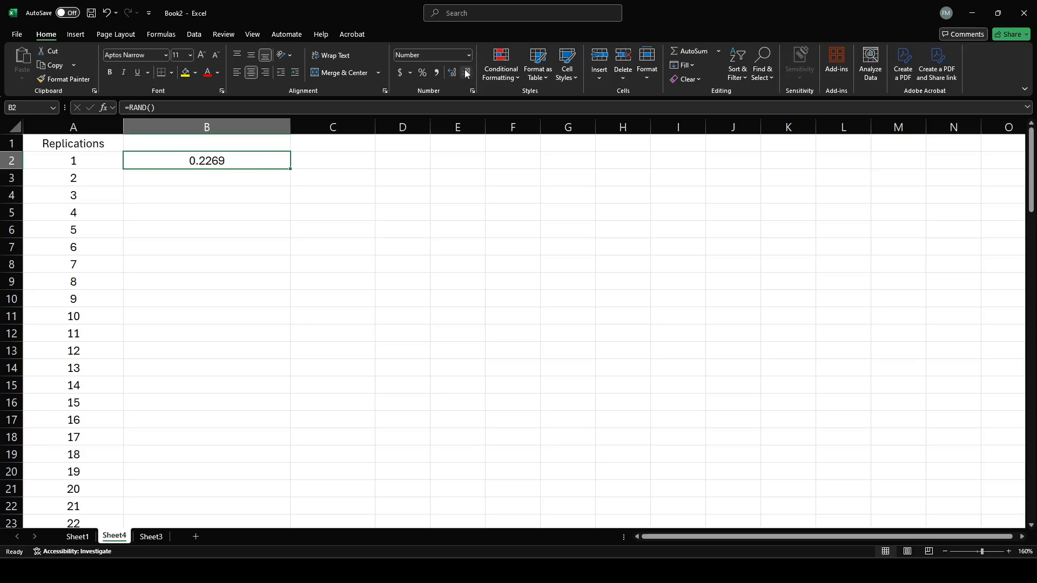
{"action": "left_click", "coordinate": [466, 74]}
{"action": "left_click", "coordinate": [466, 73]}
Enter throwaway text in C2 and C3 to make the random number recalculate, and clear both cells.
{"action": "left_click", "coordinate": [339, 159]}
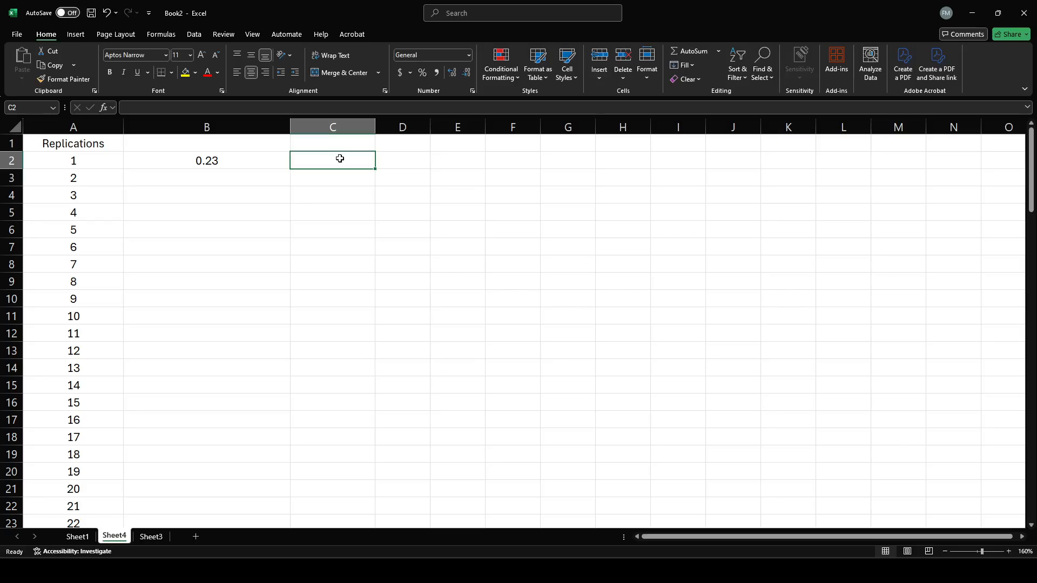
{"action": "type", "text": "klfgjdlkgjdfk"}
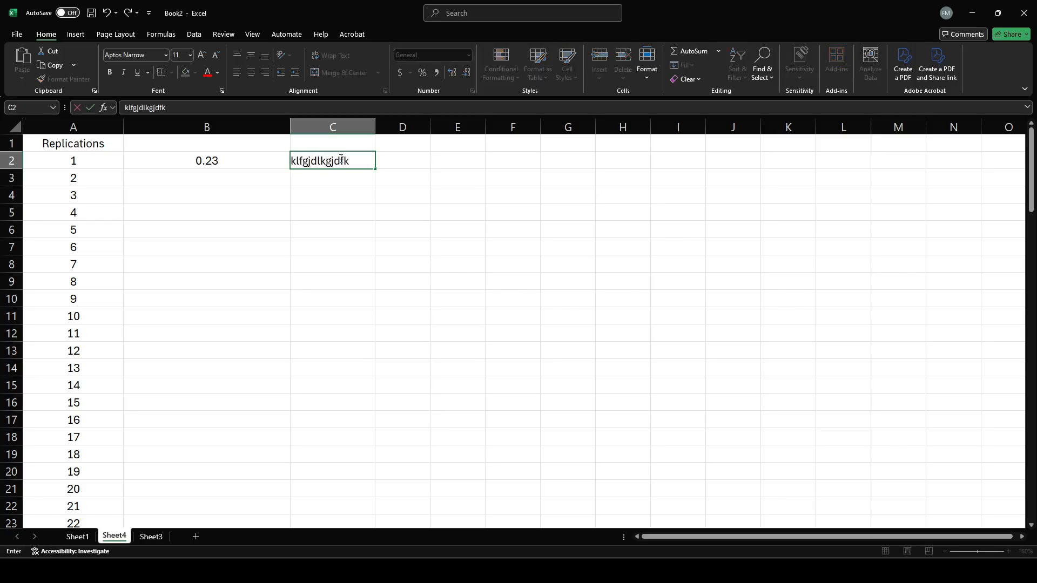
{"action": "key", "text": "Return"}
{"action": "type", "text": "lkfgjldkfjg"}
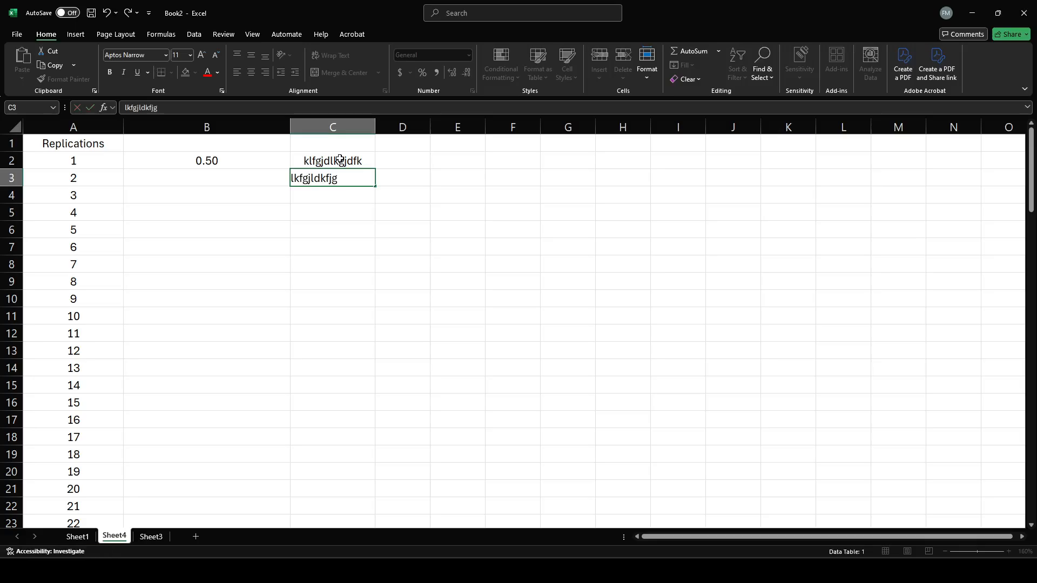
{"action": "key", "text": "Return"}
{"action": "key", "text": "Up"}
{"action": "key", "text": "BackSpace"}
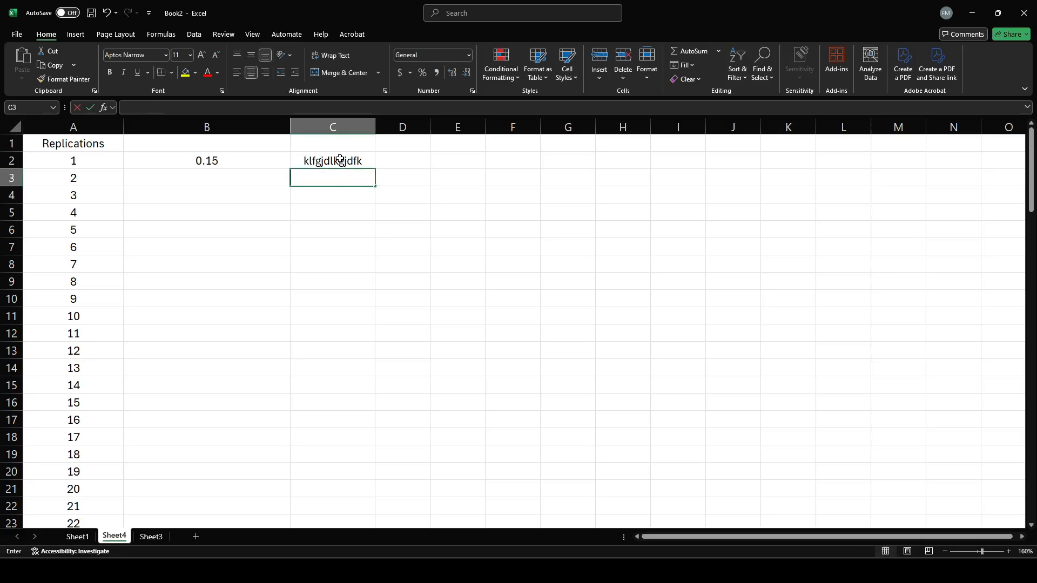
{"action": "key", "text": "Up"}
{"action": "key", "text": "BackSpace"}
{"action": "key", "text": "Return"}
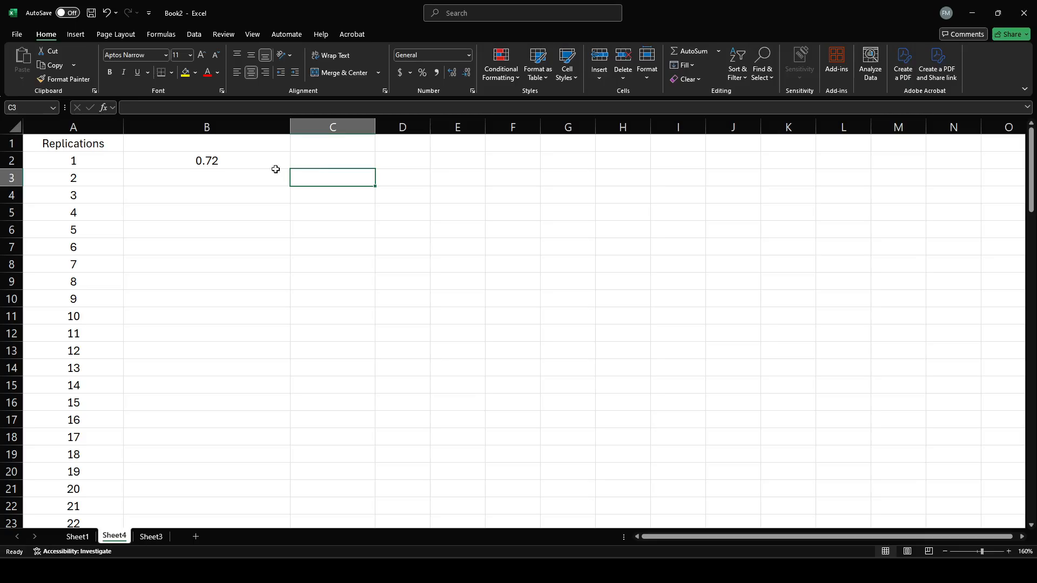
Fill the RAND formula from B2 down column B for all 100 replications.
{"action": "left_click", "coordinate": [275, 167]}
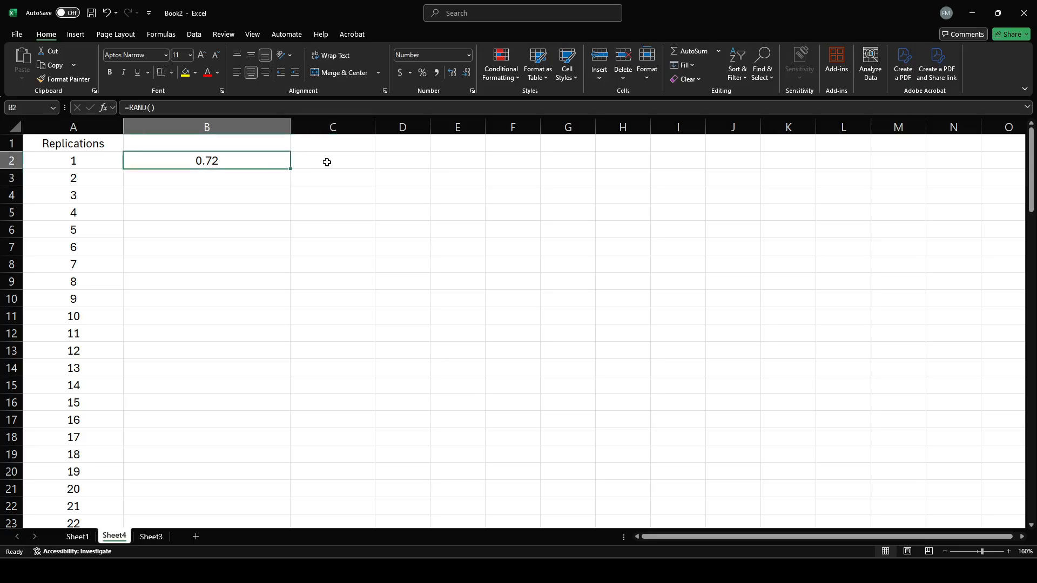
{"action": "double_click", "coordinate": [291, 170]}
{"action": "scroll", "coordinate": [478, 253], "scroll_direction": "down", "scroll_amount": 3}
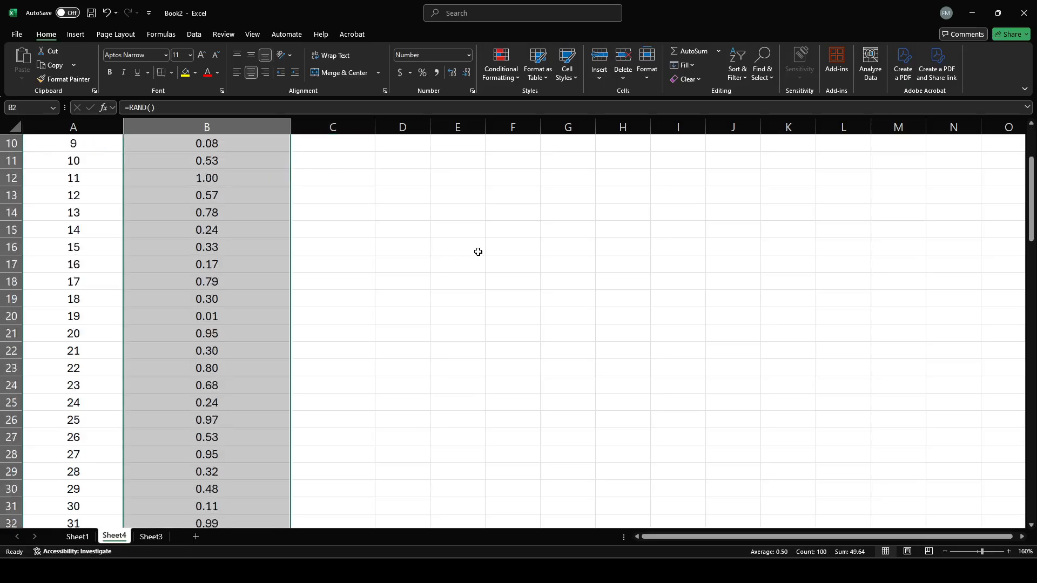
{"action": "scroll", "coordinate": [478, 253], "scroll_direction": "down", "scroll_amount": 5}
{"action": "scroll", "coordinate": [478, 252], "scroll_direction": "up", "scroll_amount": 8}
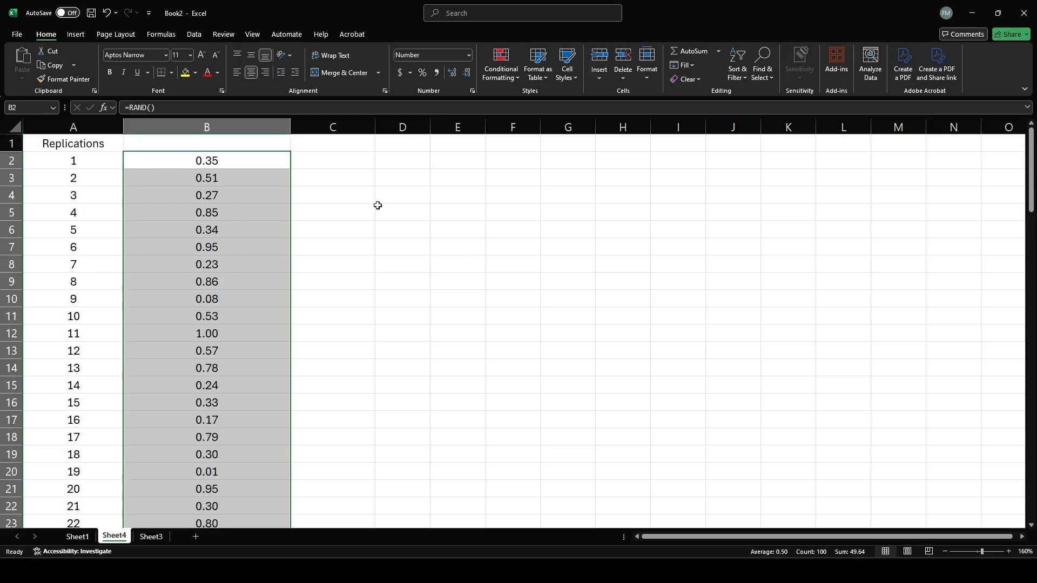
{"action": "key", "text": "Right"}
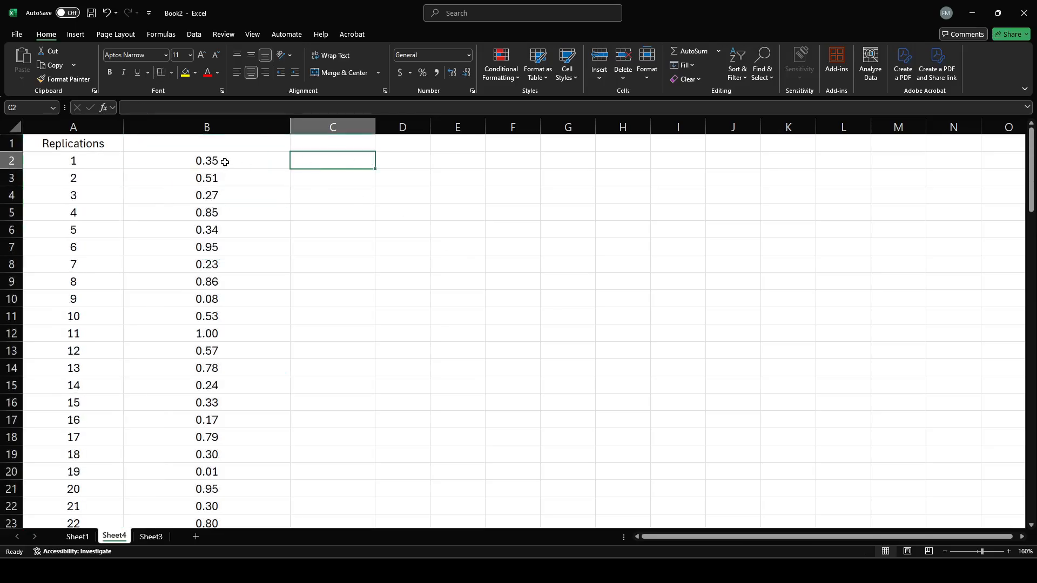
Increase the decimal places shown for replication 11's random number in B12 to 11.
{"action": "scroll", "coordinate": [221, 169], "scroll_direction": "down", "scroll_amount": 1}
{"action": "scroll", "coordinate": [213, 189], "scroll_direction": "down", "scroll_amount": 1}
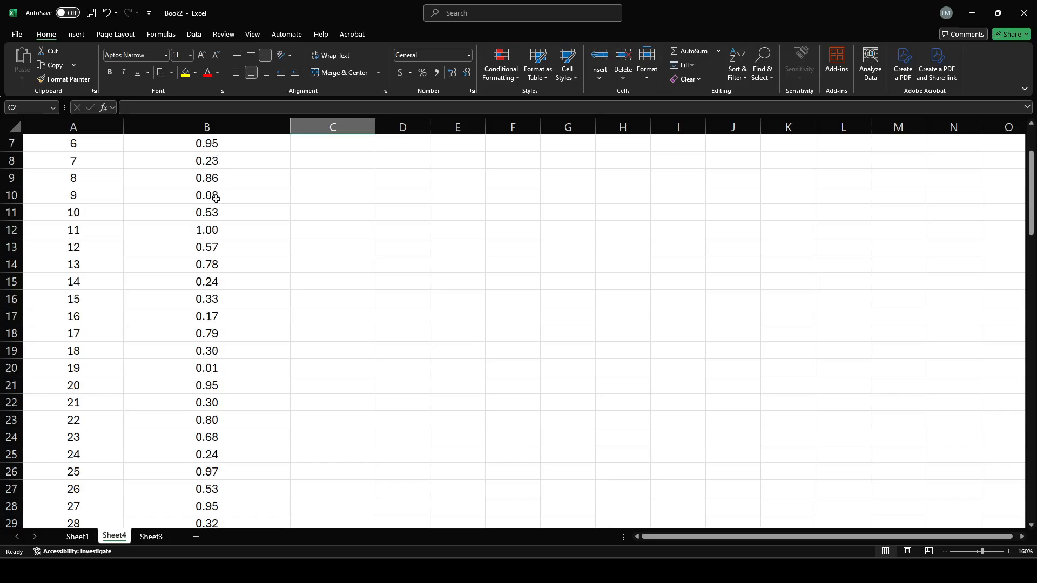
{"action": "left_click", "coordinate": [218, 231]}
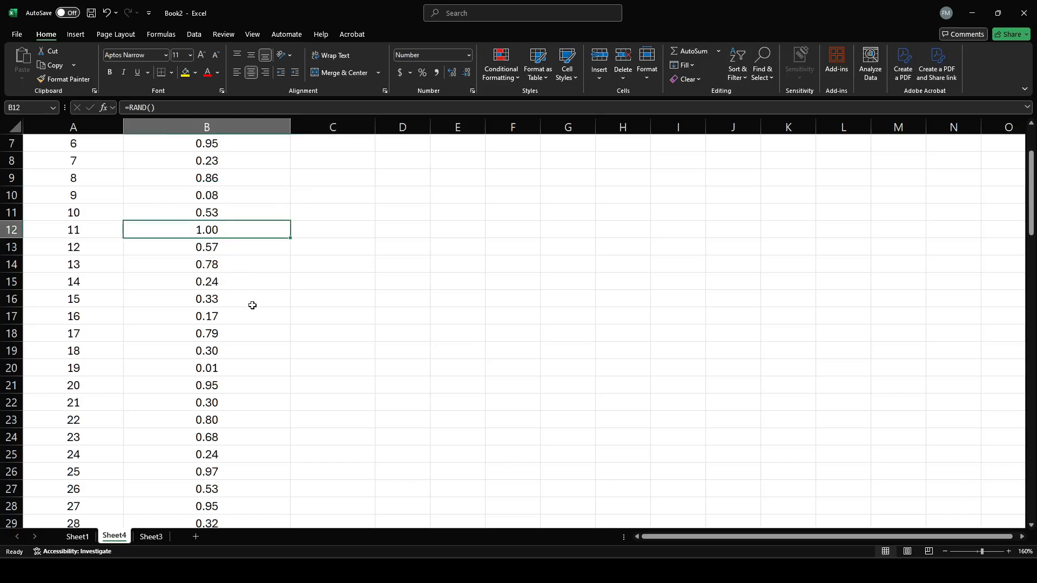
{"action": "left_click", "coordinate": [451, 73]}
{"action": "left_click", "coordinate": [451, 73]}
{"action": "left_click", "coordinate": [451, 73]}
{"action": "left_click", "coordinate": [451, 73]}
Reduce the display of replication 11's random number in B12 to two decimal places.
{"action": "left_click", "coordinate": [450, 73]}
{"action": "left_click", "coordinate": [451, 73]}
{"action": "left_click", "coordinate": [451, 73]}
{"action": "left_click", "coordinate": [451, 73]}
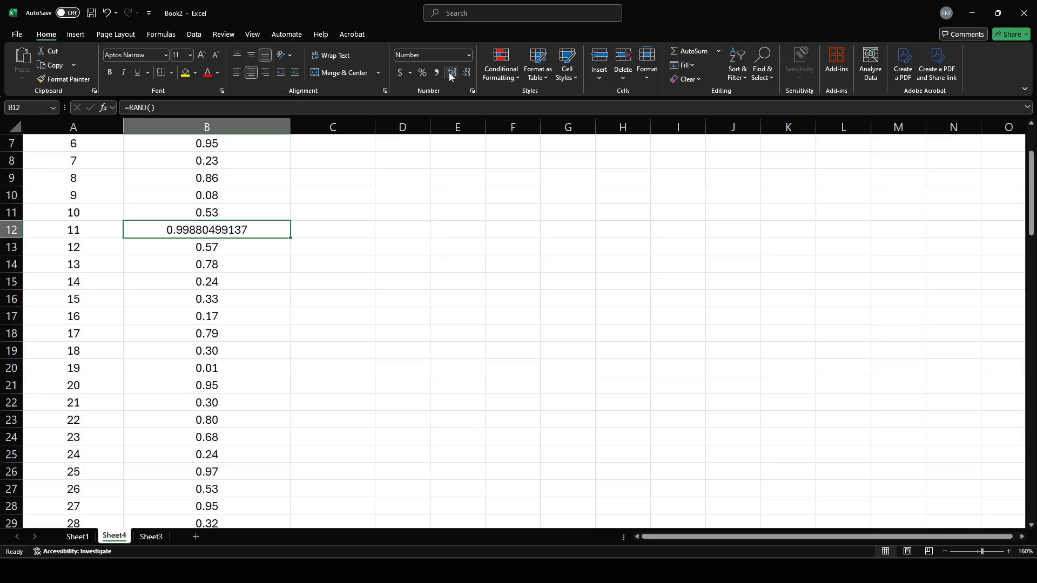
{"action": "left_click", "coordinate": [450, 73]}
{"action": "left_click", "coordinate": [467, 73]}
{"action": "left_click", "coordinate": [467, 73]}
{"action": "left_click", "coordinate": [466, 73]}
{"action": "left_click", "coordinate": [466, 73]}
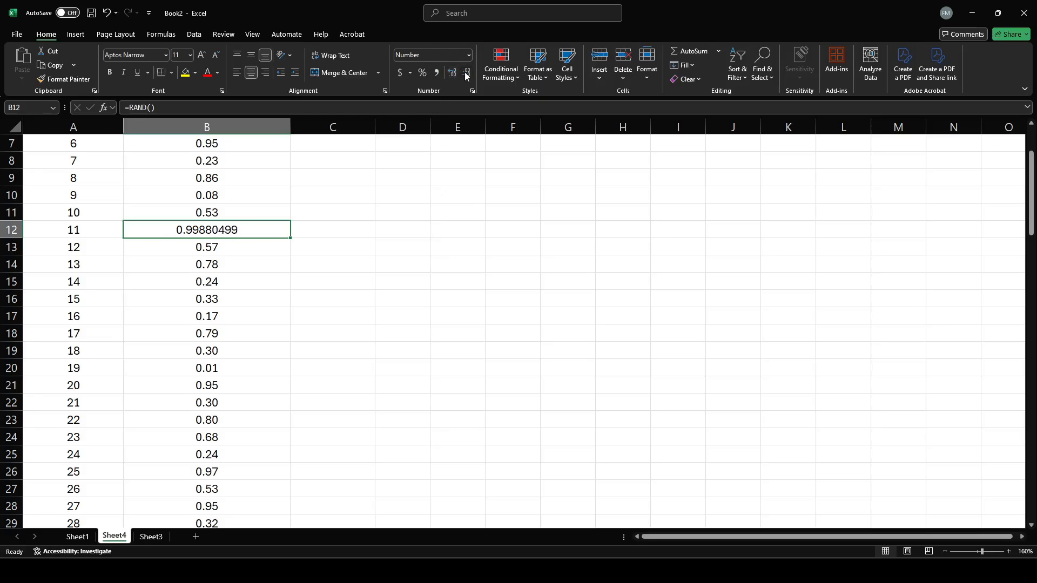
{"action": "left_click", "coordinate": [467, 73]}
{"action": "left_click", "coordinate": [467, 73]}
{"action": "left_click", "coordinate": [467, 73]}
{"action": "left_click", "coordinate": [466, 73]}
{"action": "left_click", "coordinate": [467, 73]}
{"action": "left_click", "coordinate": [467, 73]}
Review the random numbers in column B down to replication 100, checking the one for replication 80 in B81.
{"action": "scroll", "coordinate": [280, 289], "scroll_direction": "down", "scroll_amount": 3}
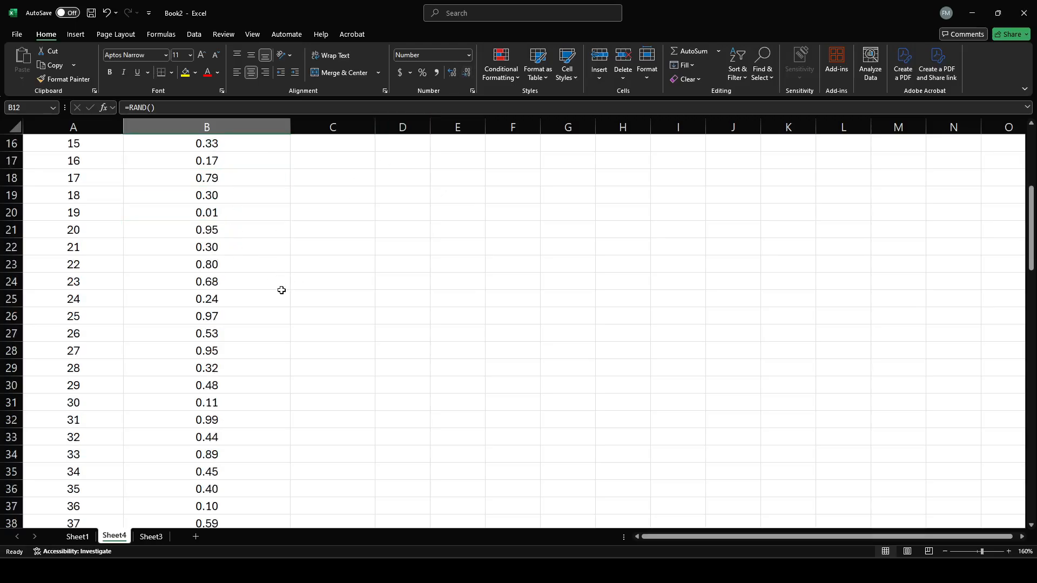
{"action": "scroll", "coordinate": [281, 291], "scroll_direction": "down", "scroll_amount": 2}
{"action": "scroll", "coordinate": [281, 291], "scroll_direction": "down", "scroll_amount": 8}
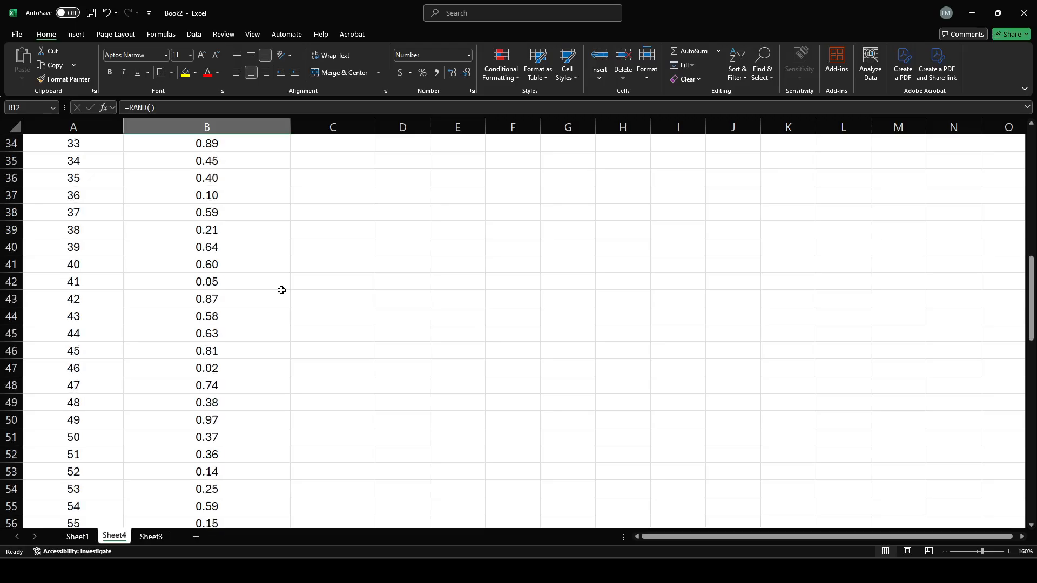
{"action": "scroll", "coordinate": [281, 290], "scroll_direction": "down", "scroll_amount": 3}
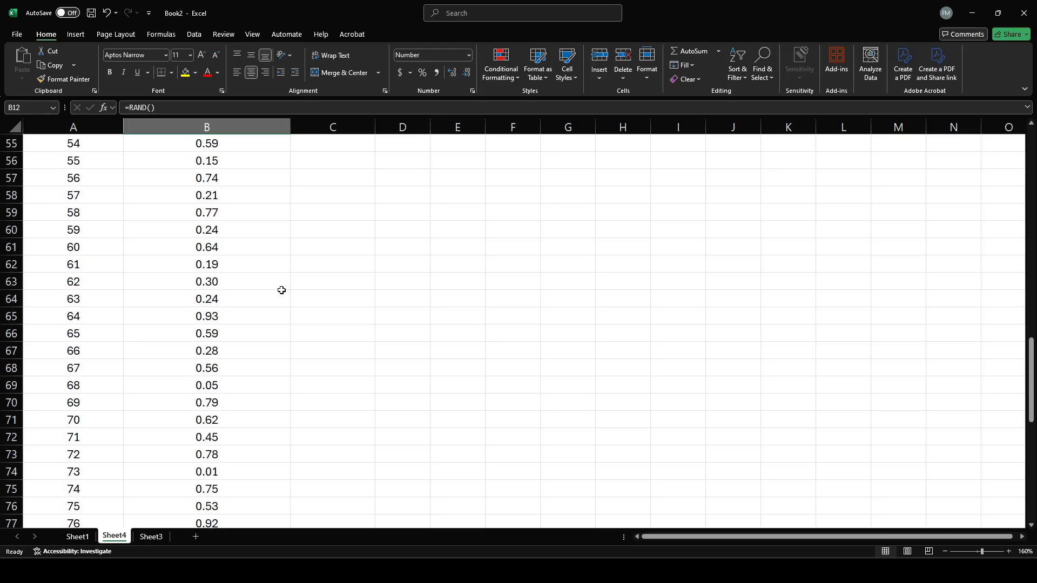
{"action": "scroll", "coordinate": [281, 290], "scroll_direction": "down", "scroll_amount": 6}
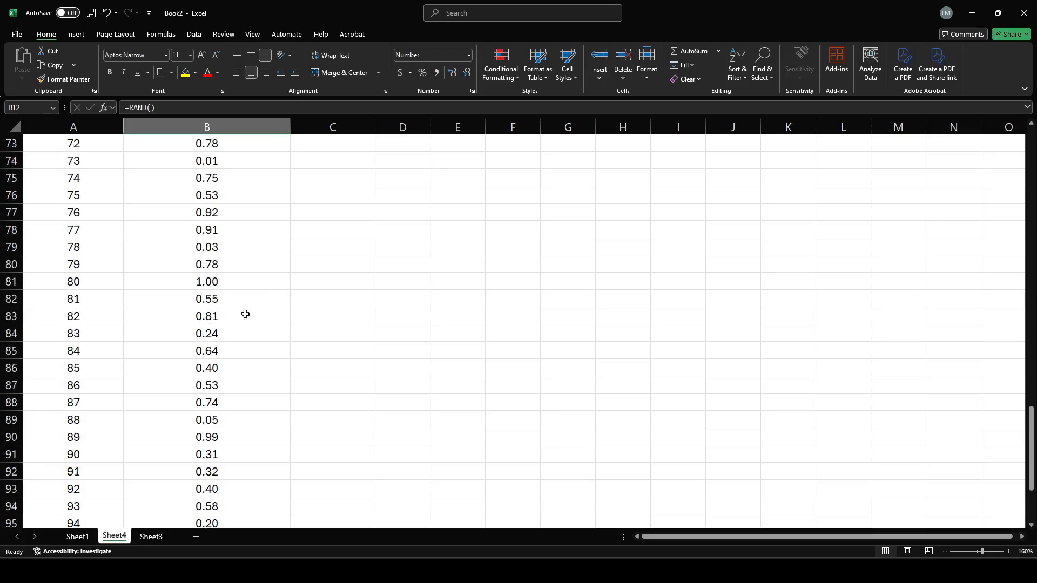
{"action": "left_click", "coordinate": [214, 283]}
{"action": "scroll", "coordinate": [319, 317], "scroll_direction": "down", "scroll_amount": 5}
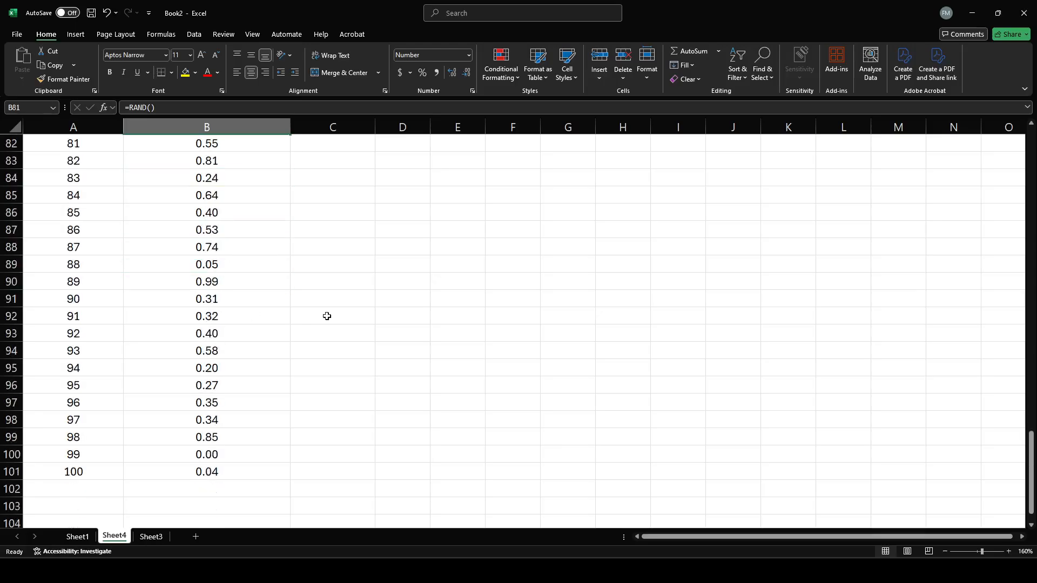
{"action": "scroll", "coordinate": [277, 375], "scroll_direction": "up", "scroll_amount": 18}
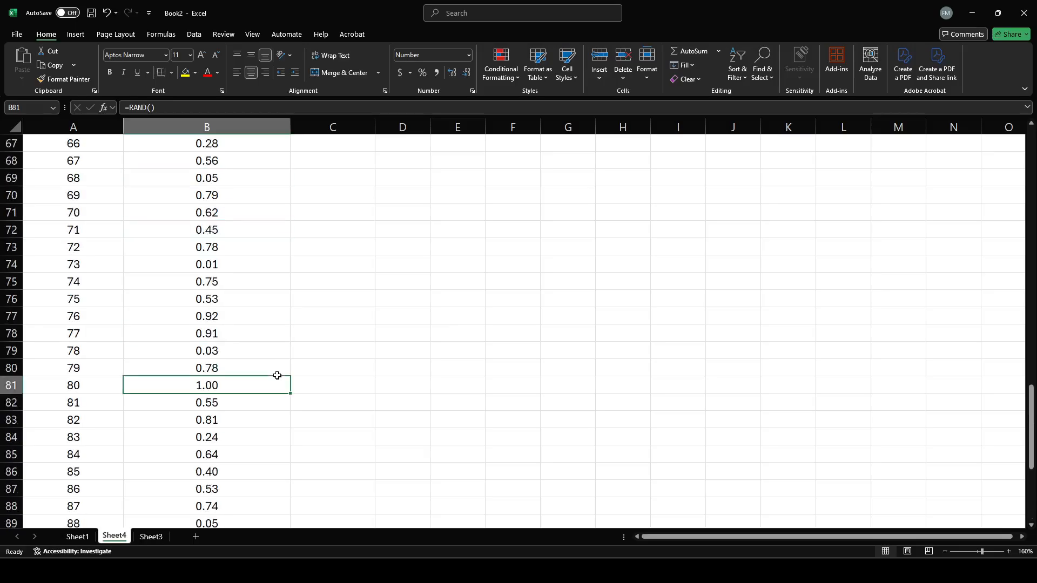
{"action": "scroll", "coordinate": [277, 375], "scroll_direction": "up", "scroll_amount": 11}
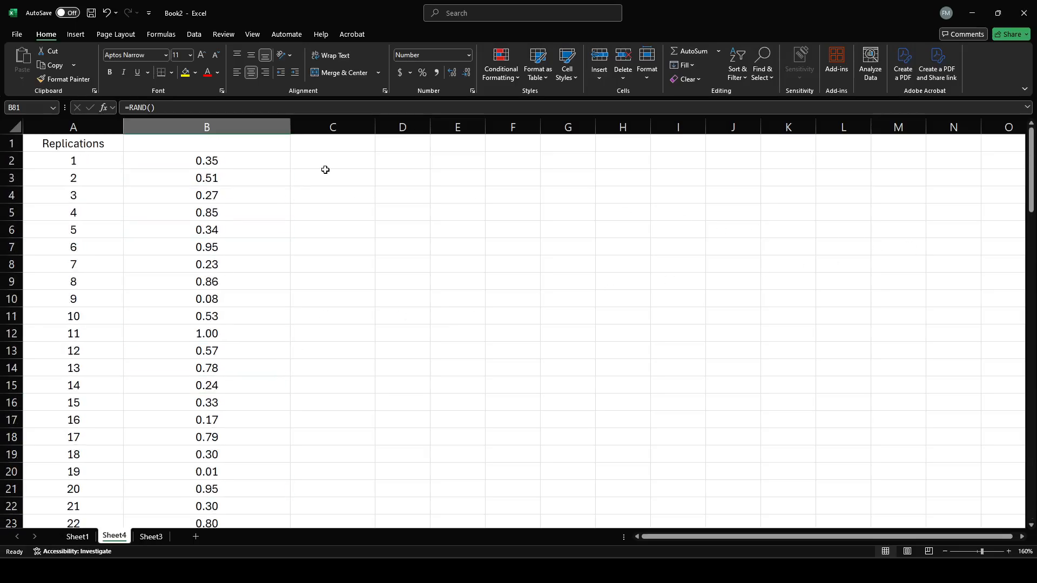
Enter throwaway text in C3 to make all the random numbers recalculate, and clear the cell.
{"action": "left_click", "coordinate": [352, 176]}
{"action": "type", "text": "kjfhgkldfjhgkldfsgh"}
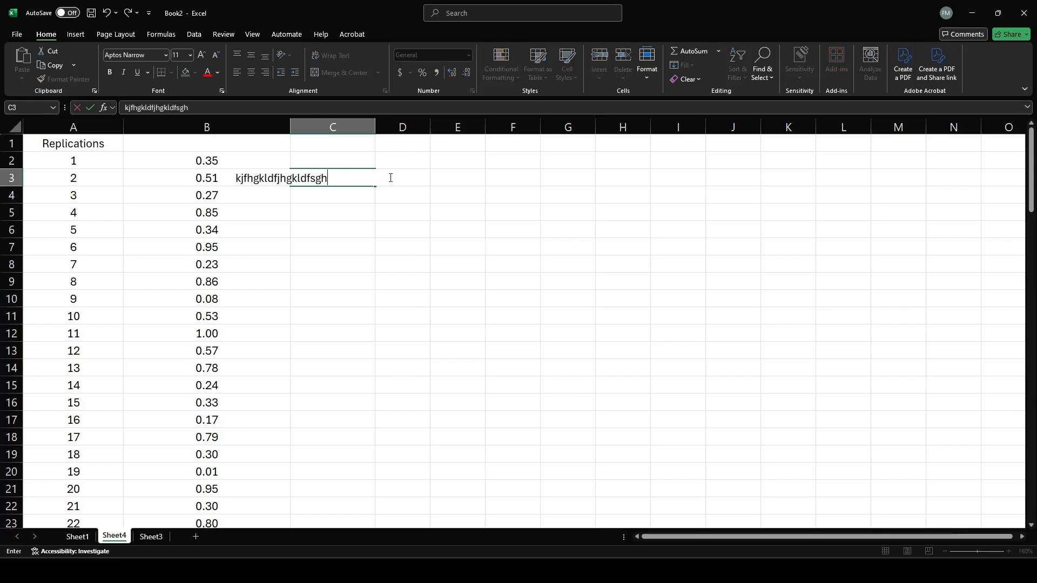
{"action": "key", "text": "Return"}
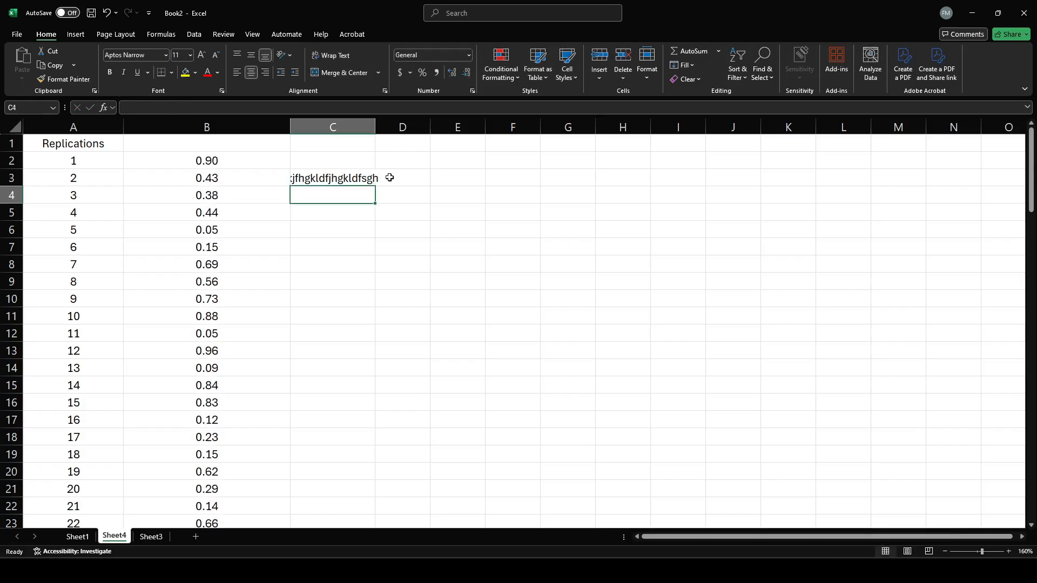
{"action": "key", "text": "Up"}
{"action": "key", "text": "BackSpace"}
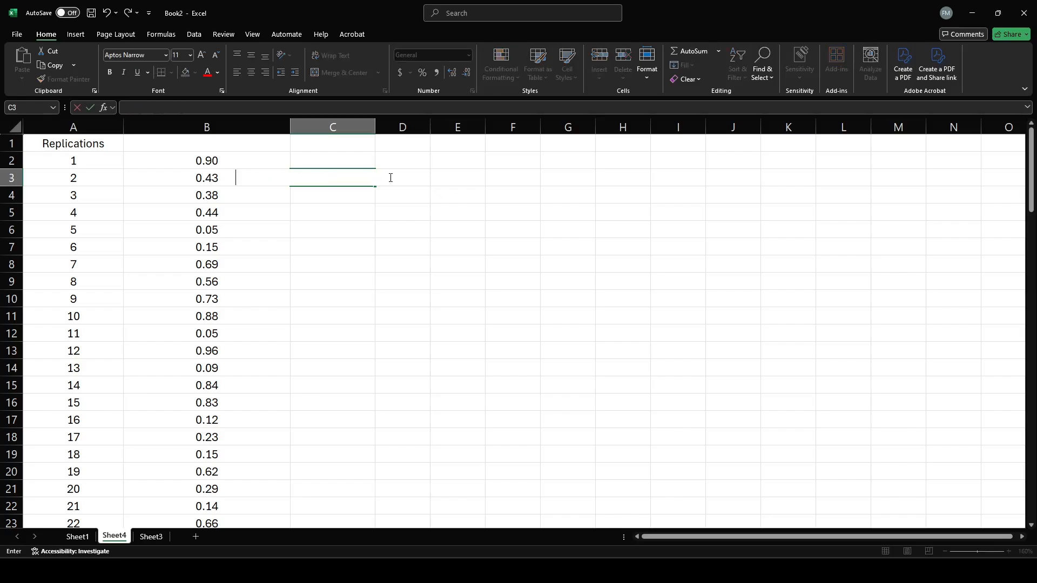
{"action": "left_click", "coordinate": [410, 241]}
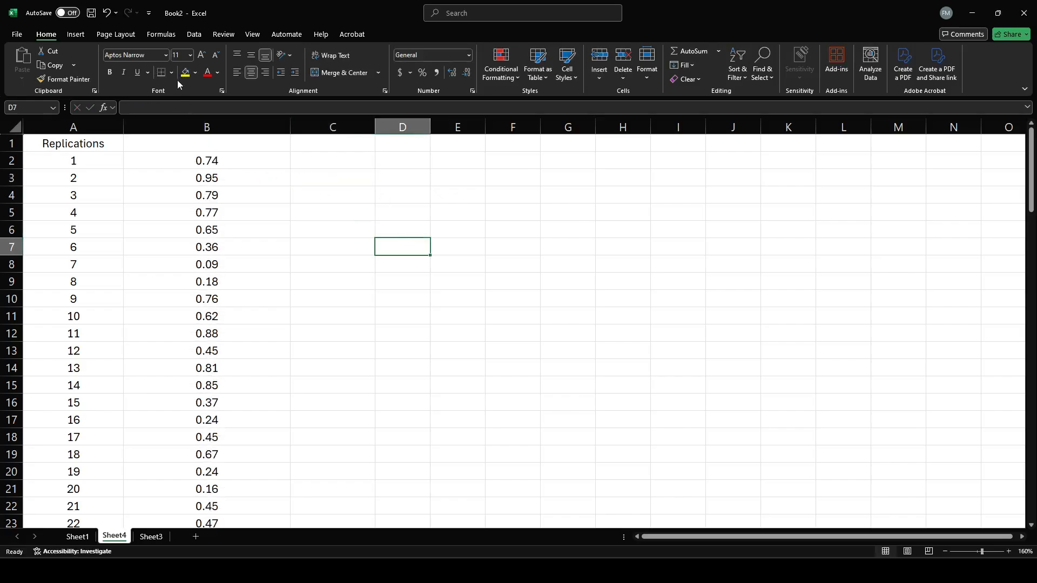
Regenerate the random numbers in column B by running Calculate Now several times.
{"action": "left_click", "coordinate": [76, 34]}
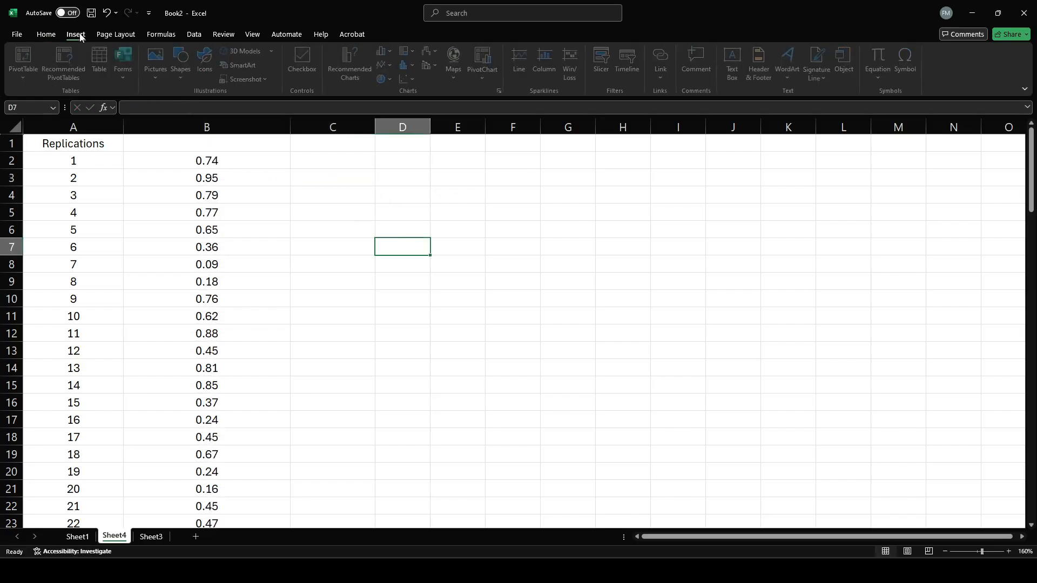
{"action": "left_click", "coordinate": [161, 34]}
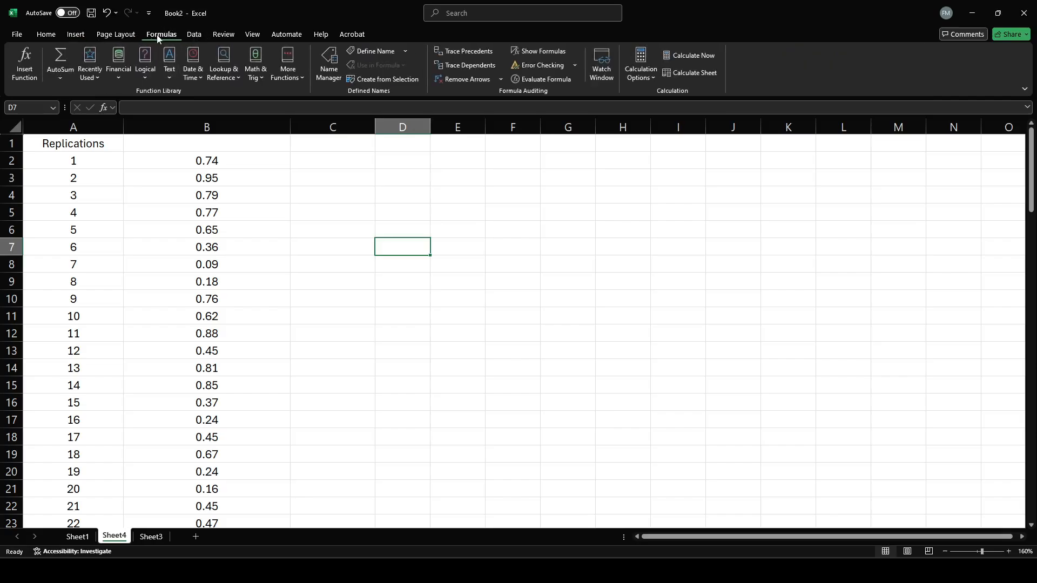
{"action": "left_click", "coordinate": [699, 56]}
{"action": "left_click", "coordinate": [698, 56]}
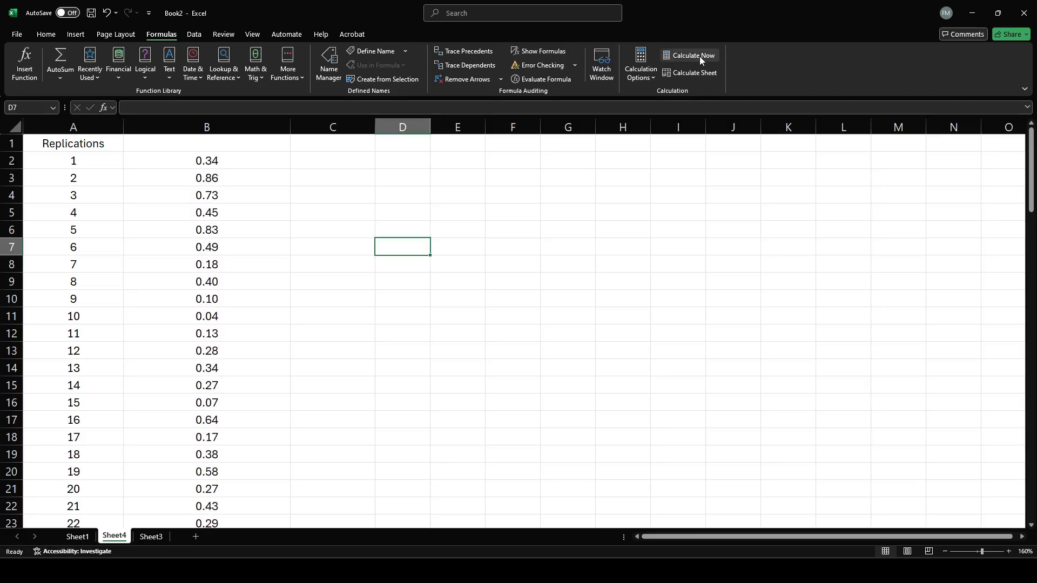
{"action": "left_click", "coordinate": [698, 56]}
{"action": "left_click", "coordinate": [698, 56]}
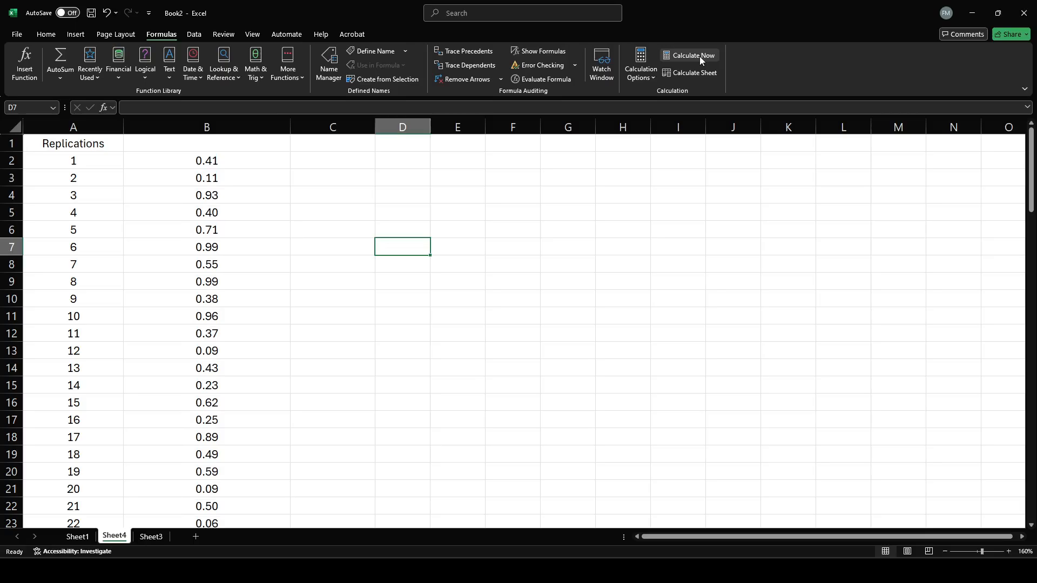
{"action": "left_click", "coordinate": [698, 56]}
{"action": "left_click", "coordinate": [699, 56]}
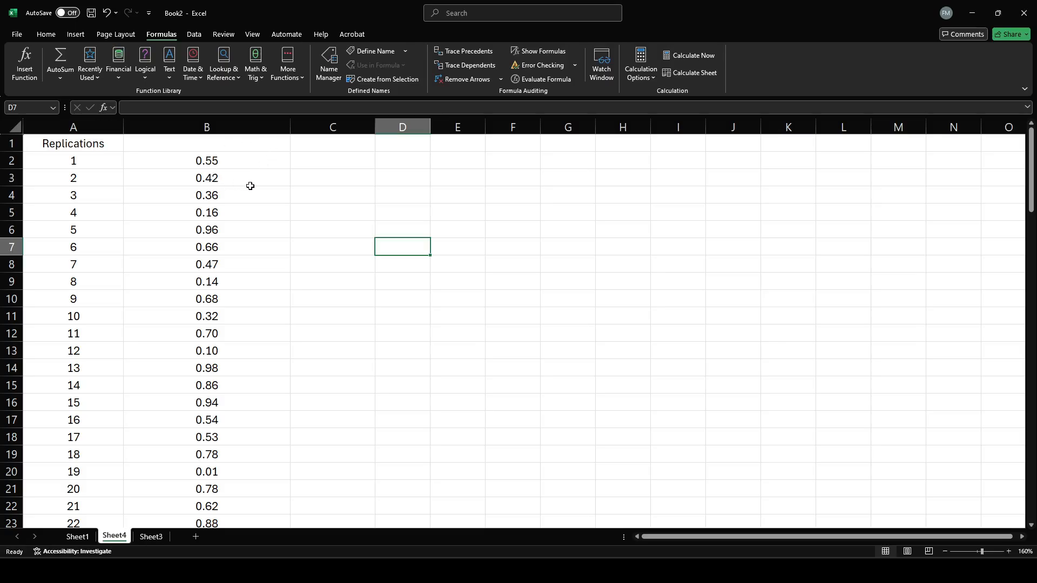
Set the calculation mode to Manual and turn on Format Stale Values.
{"action": "left_click", "coordinate": [655, 76]}
{"action": "left_click", "coordinate": [660, 133]}
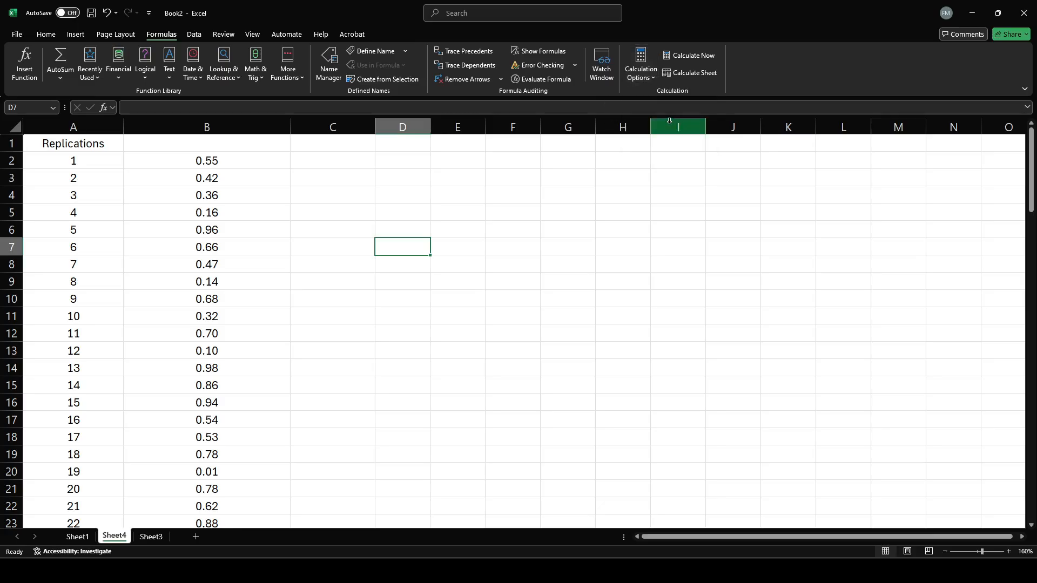
{"action": "left_click", "coordinate": [638, 79]}
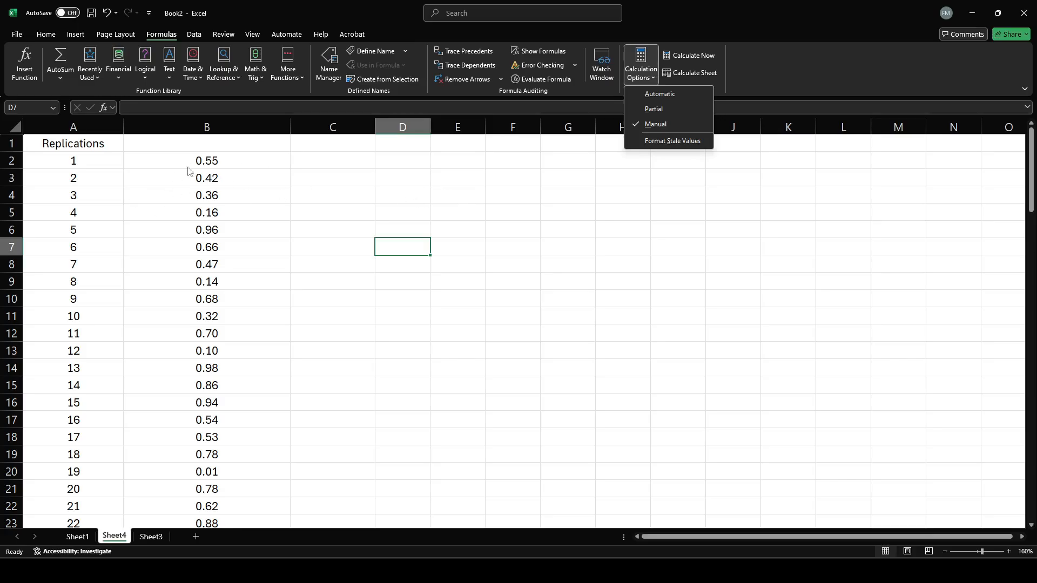
{"action": "left_click", "coordinate": [695, 145]}
{"action": "left_click", "coordinate": [410, 209]}
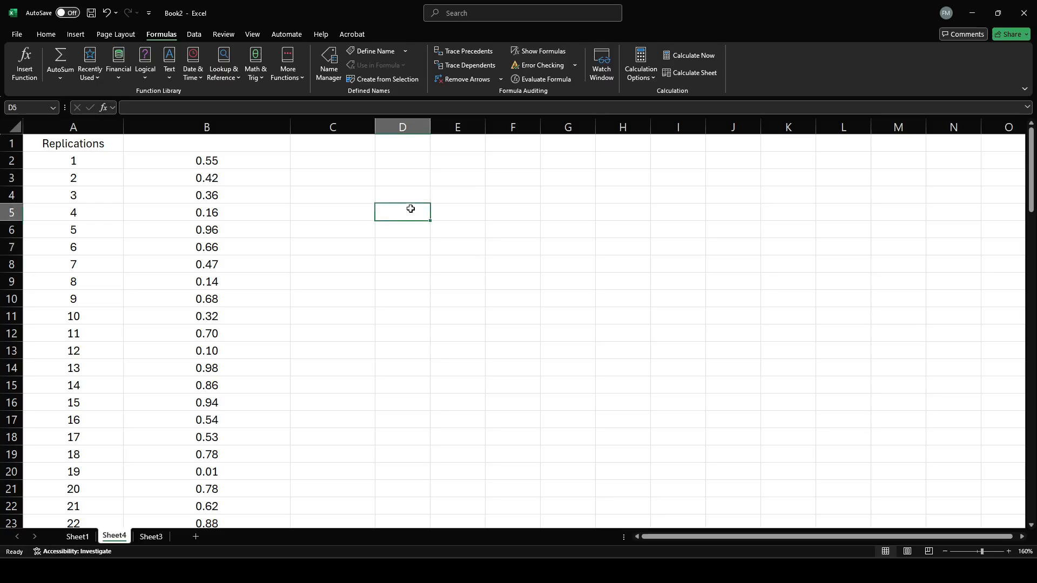
Enter throwaway text in D4 to test stale-value formatting under manual calculation, and clear the cell.
{"action": "left_click", "coordinate": [402, 192]}
{"action": "type", "text": "klsjflsdfkjhgf"}
{"action": "key", "text": "Return"}
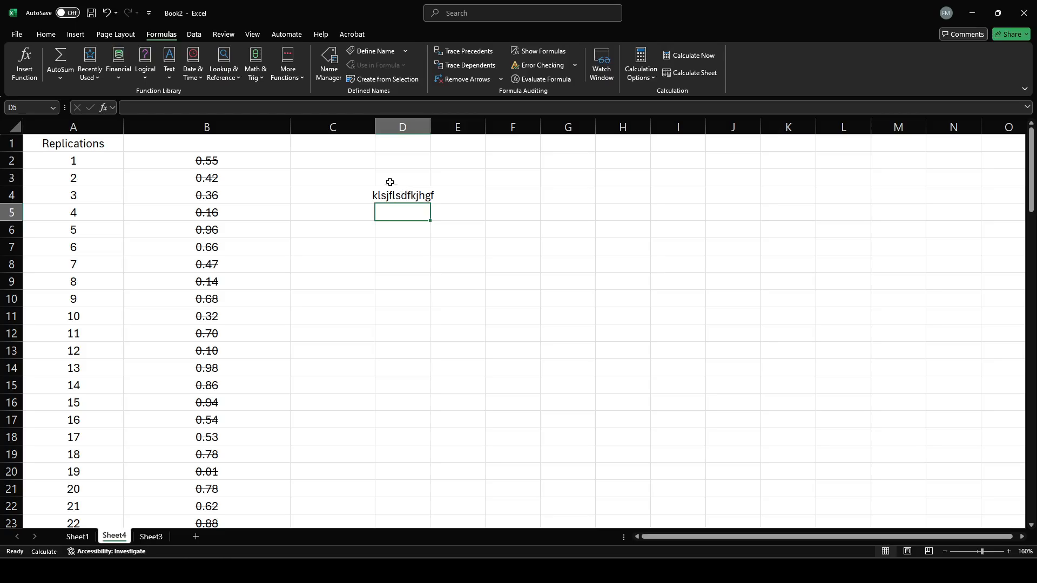
{"action": "left_click", "coordinate": [424, 196]}
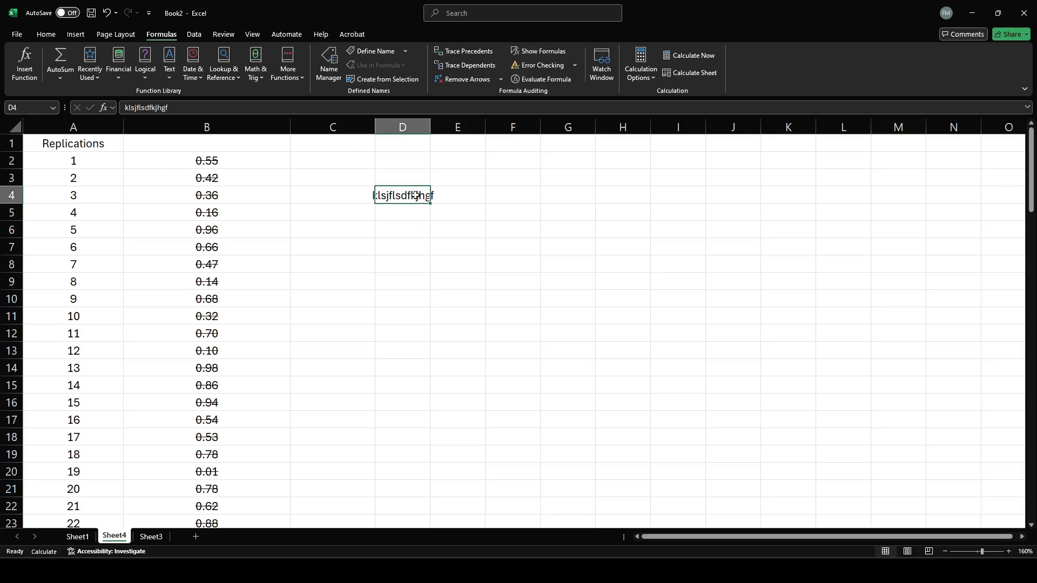
{"action": "key", "text": "BackSpace"}
{"action": "left_click", "coordinate": [472, 222]}
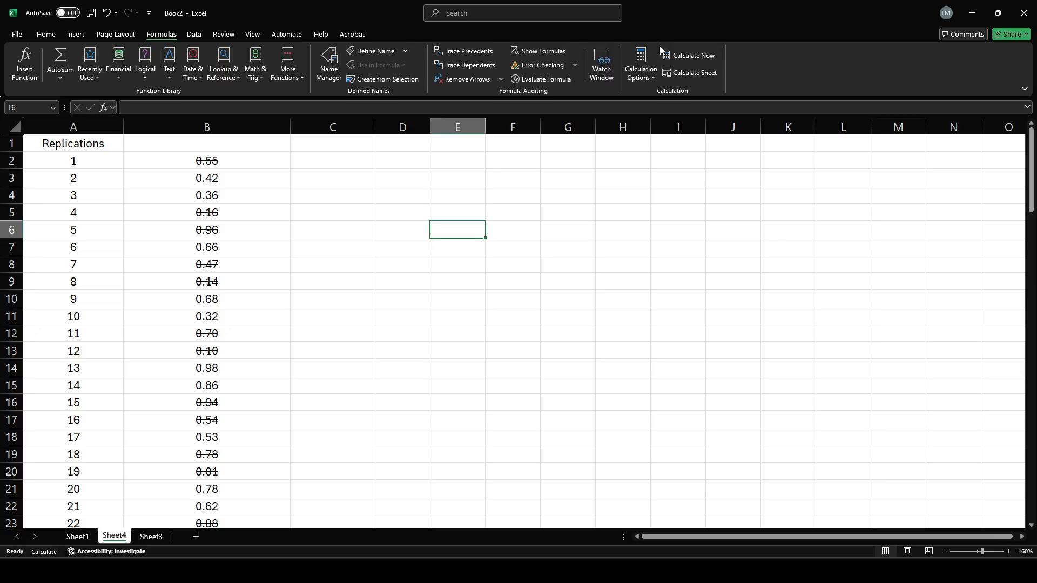
Turn off Format Stale Values and enter throwaway text in D4 to test manual calculation.
{"action": "left_click", "coordinate": [656, 76]}
{"action": "left_click", "coordinate": [665, 141]}
{"action": "left_click", "coordinate": [429, 198]}
{"action": "type", "text": "gfljghdfklgjhsd"}
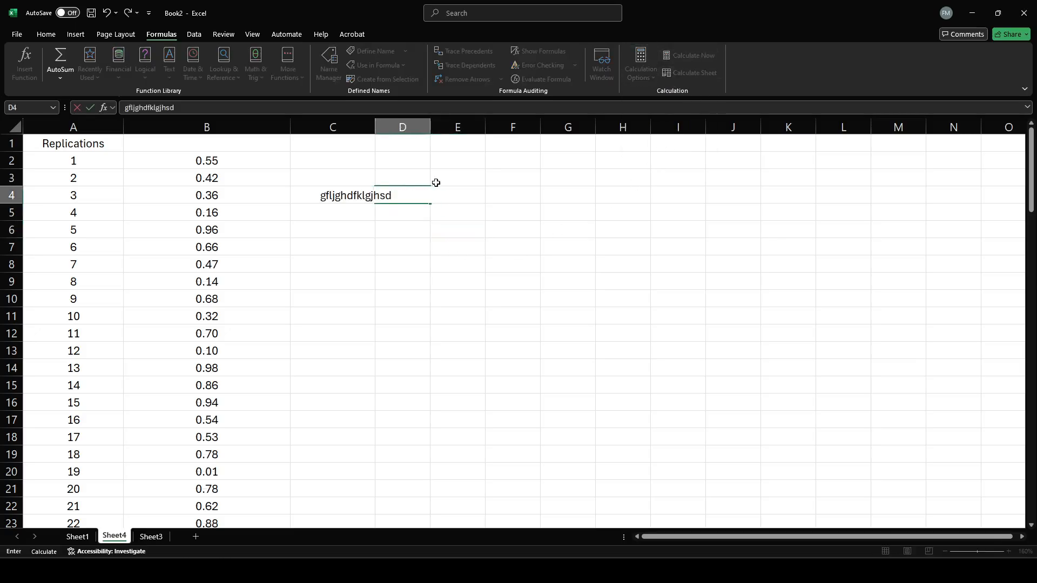
{"action": "key", "text": "Return"}
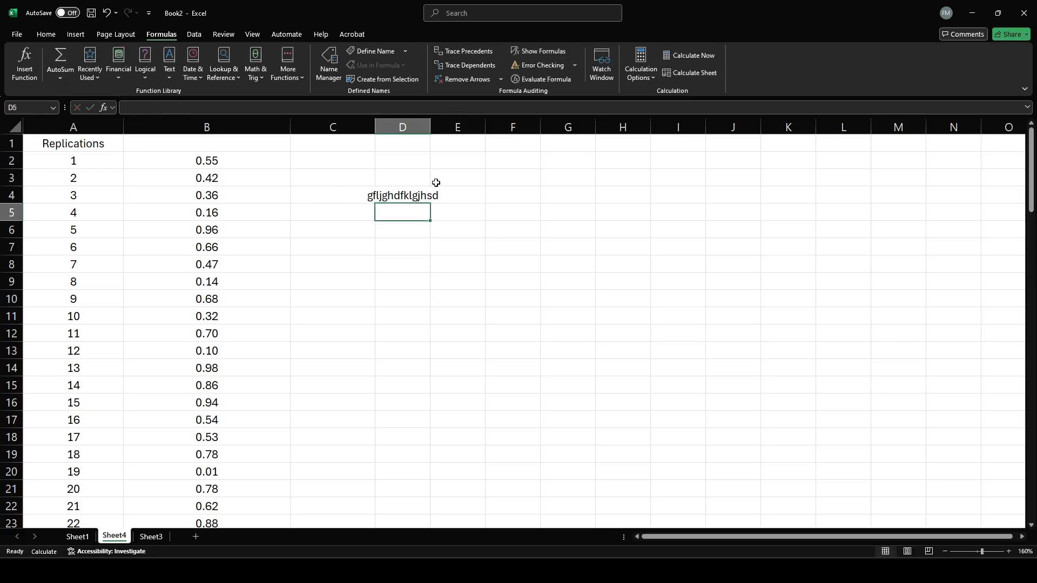
Recalculate the workbook once and clear the throwaway text from D4.
{"action": "left_click", "coordinate": [683, 57]}
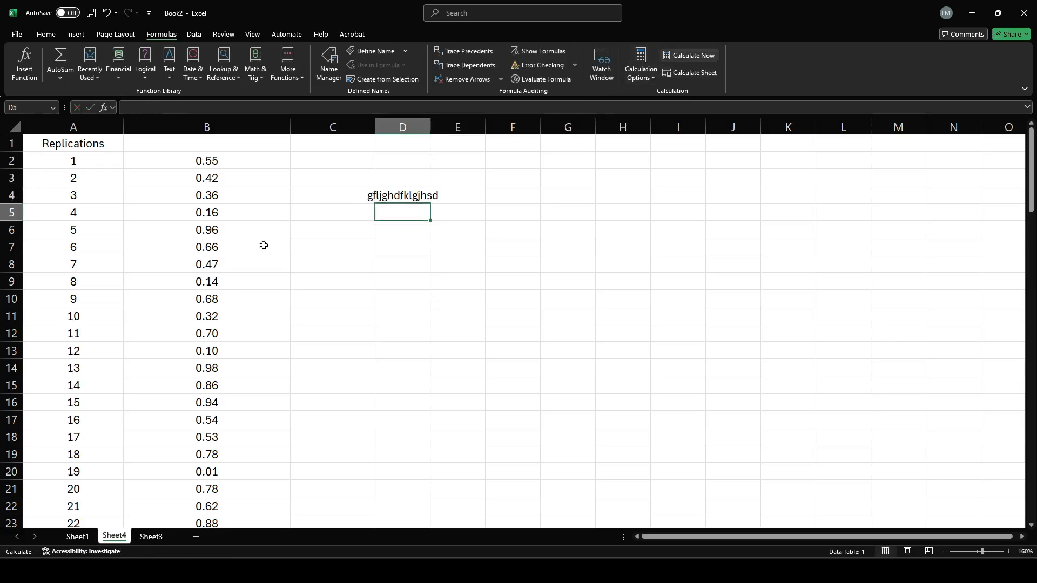
{"action": "left_click", "coordinate": [651, 80]}
{"action": "left_click", "coordinate": [419, 192]}
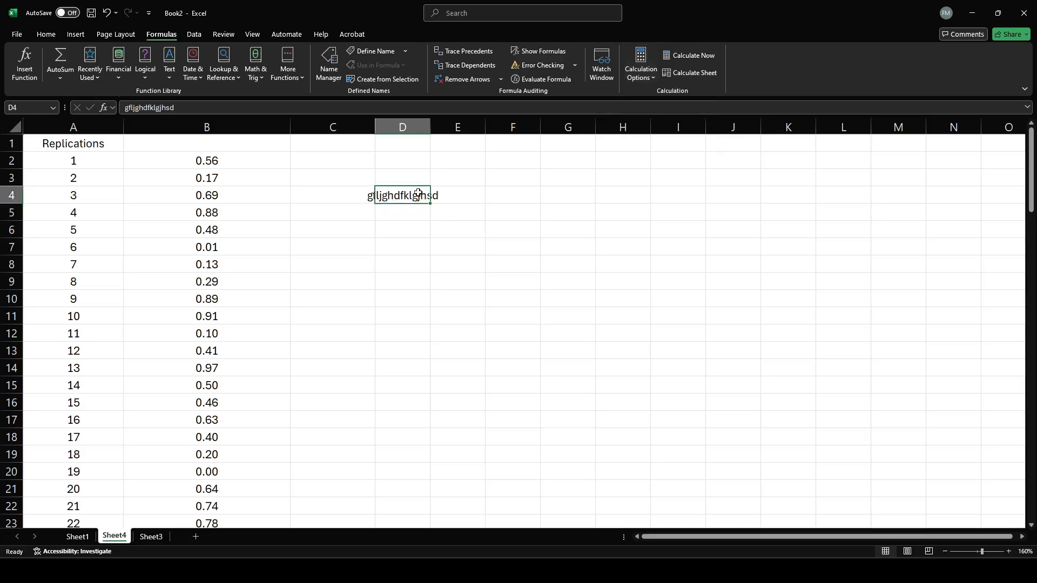
{"action": "key", "text": "BackSpace"}
{"action": "key", "text": "Left"}
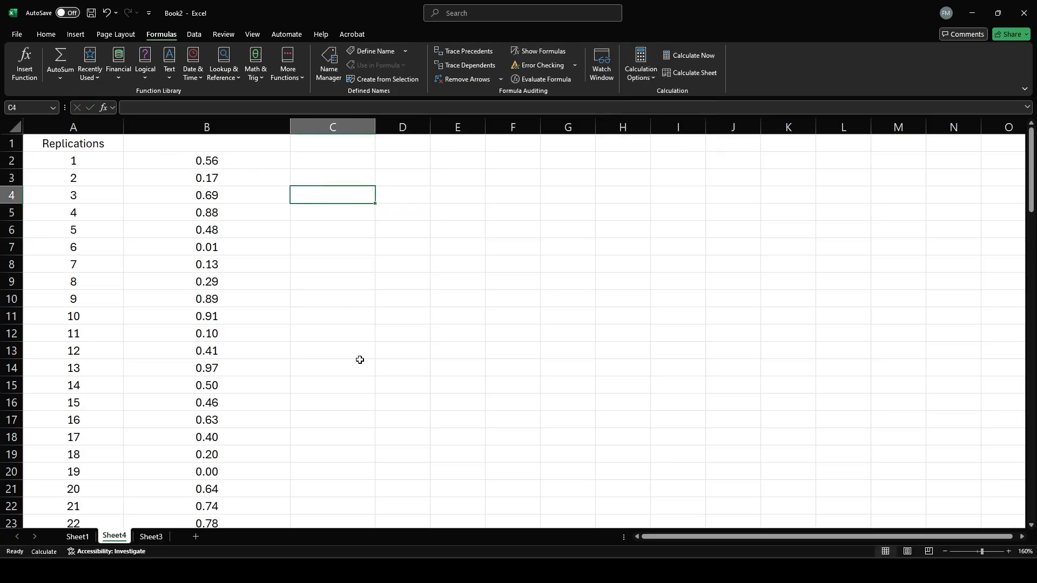
Recalculate the current sheet and keep the calculation mode on Manual.
{"action": "left_click", "coordinate": [331, 162]}
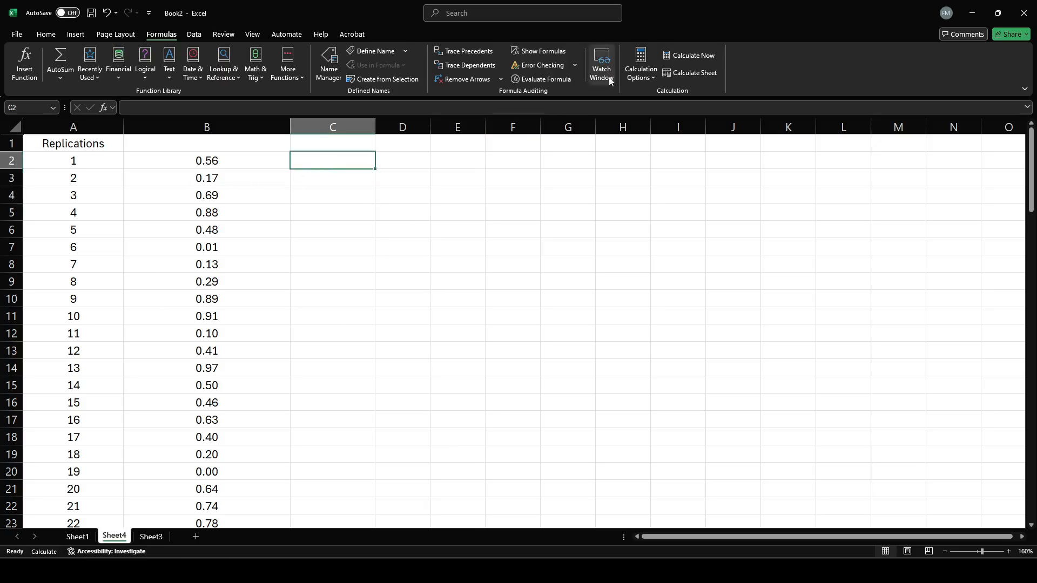
{"action": "left_click", "coordinate": [681, 73]}
{"action": "left_click", "coordinate": [649, 76]}
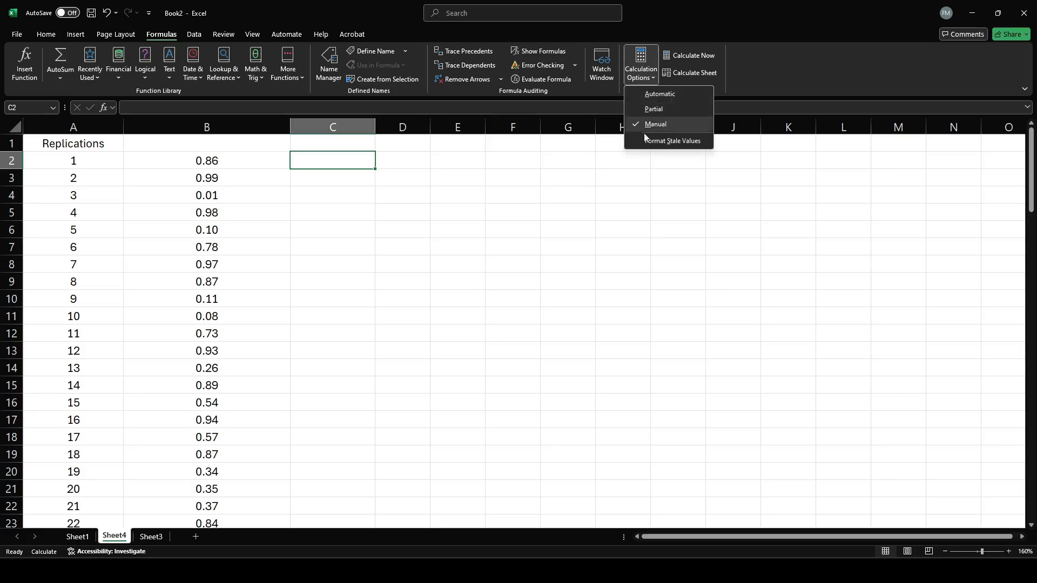
{"action": "left_click", "coordinate": [663, 125]}
Select the random numbers in B2:B16 and run Calculate Now repeatedly to generate new ones.
{"action": "left_click_drag", "start_coordinate": [214, 161], "coordinate": [229, 404]}
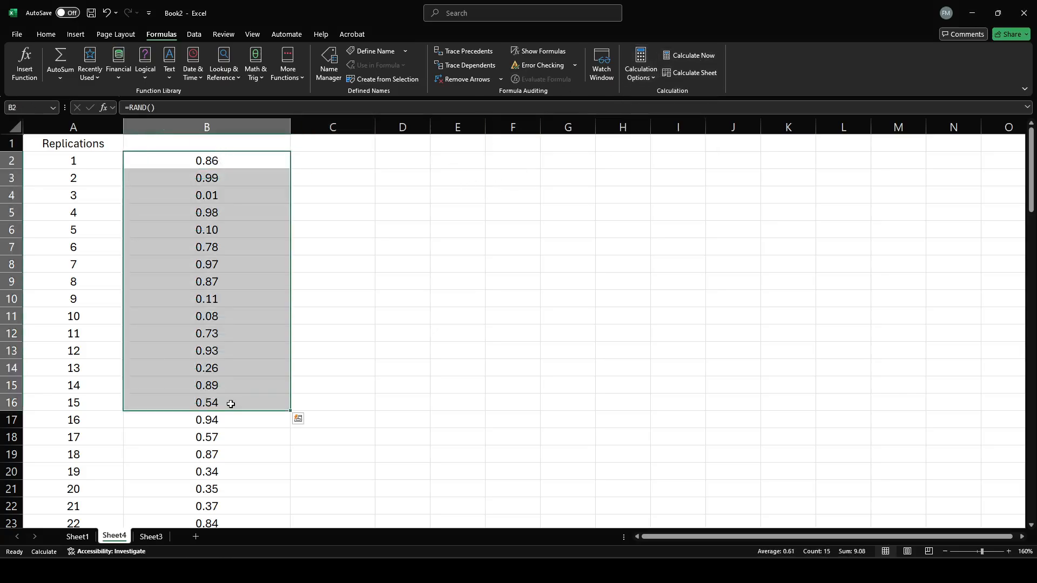
{"action": "left_click", "coordinate": [684, 55]}
{"action": "left_click", "coordinate": [683, 55]}
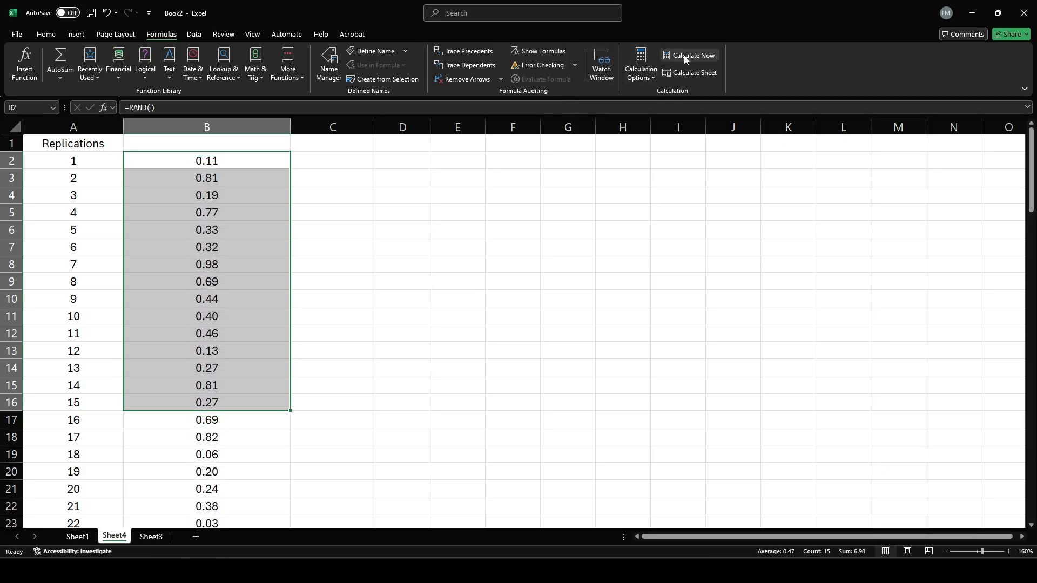
{"action": "left_click", "coordinate": [683, 55]}
{"action": "left_click", "coordinate": [683, 55]}
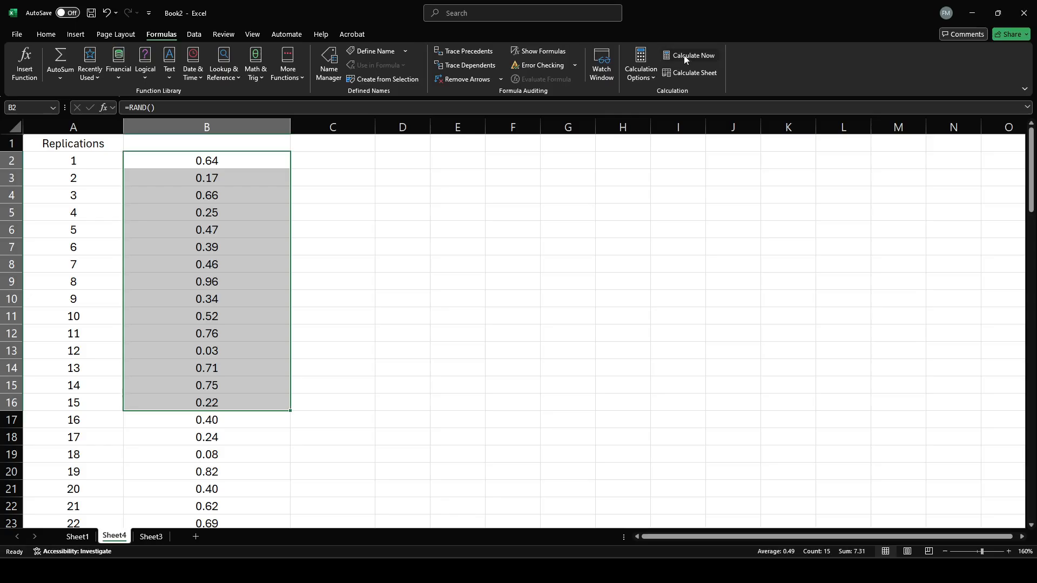
{"action": "left_click", "coordinate": [684, 55]}
{"action": "left_click", "coordinate": [332, 316]}
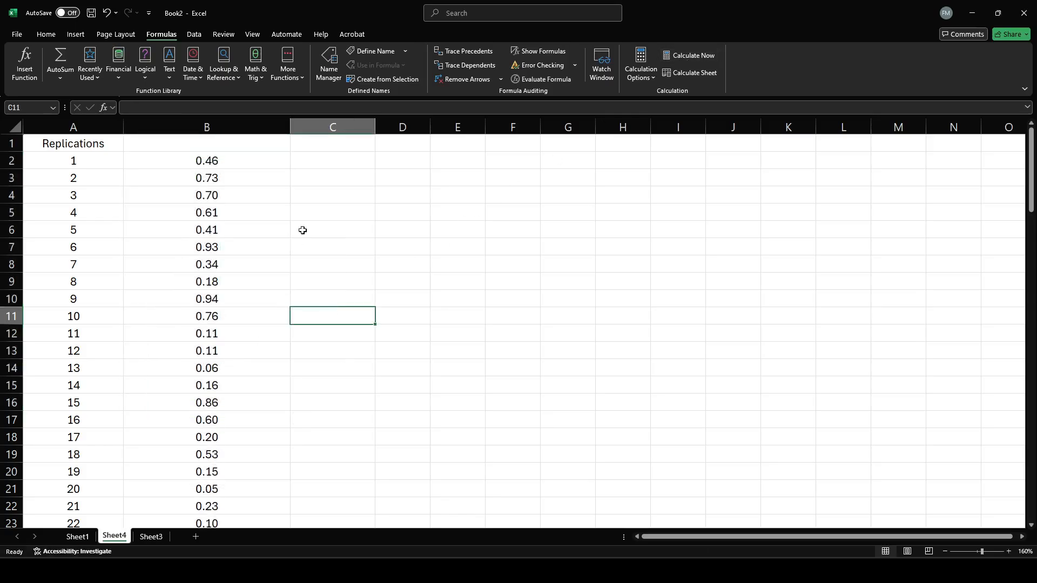
Enter =RANDBETWEEN(0,100) in C2 for the first replication.
{"action": "left_click", "coordinate": [305, 157]}
{"action": "type", "text": "=randbetwee"}
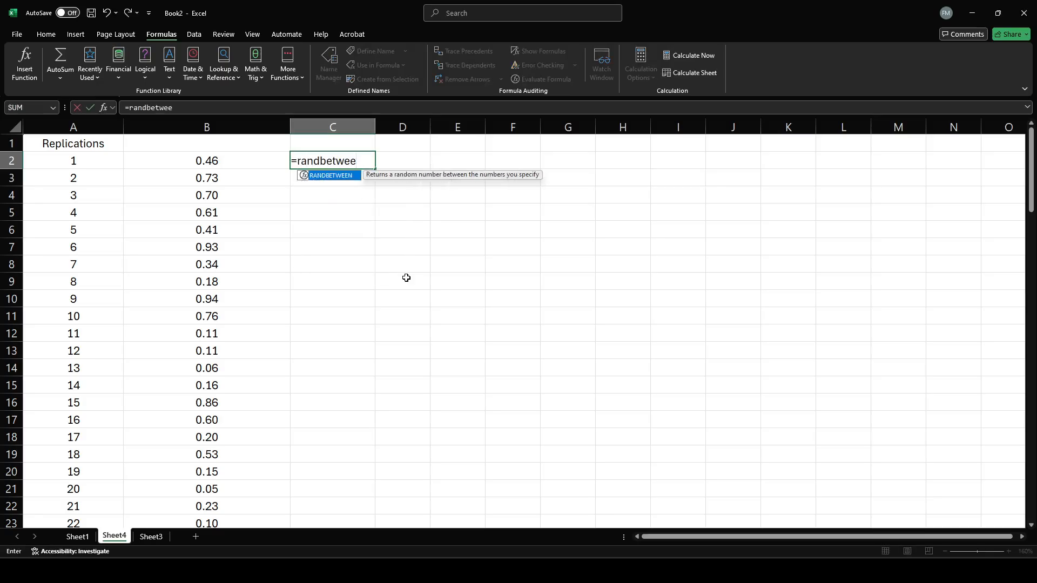
{"action": "type", "text": "n("}
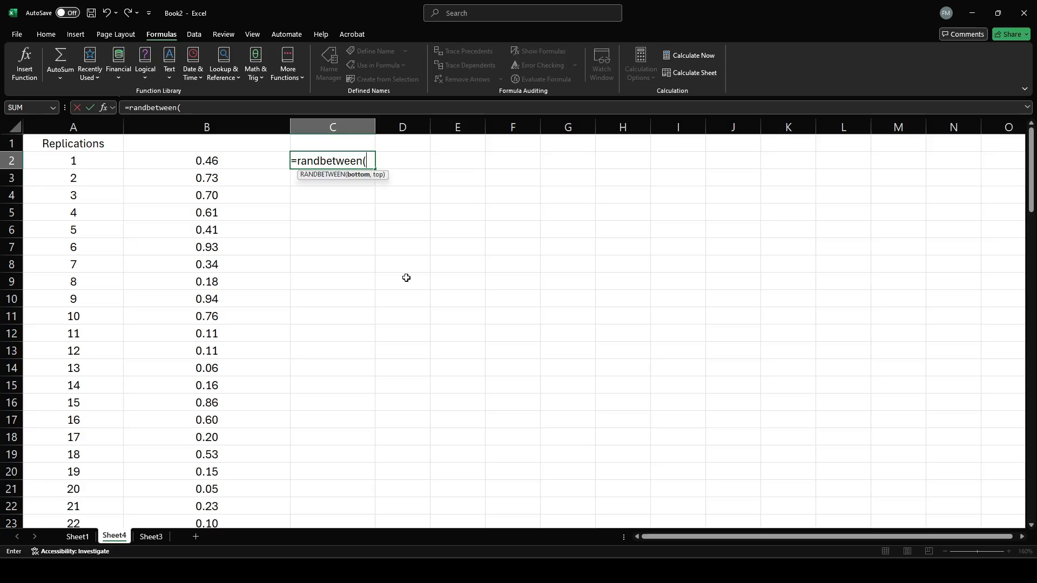
{"action": "type", "text": "0"}
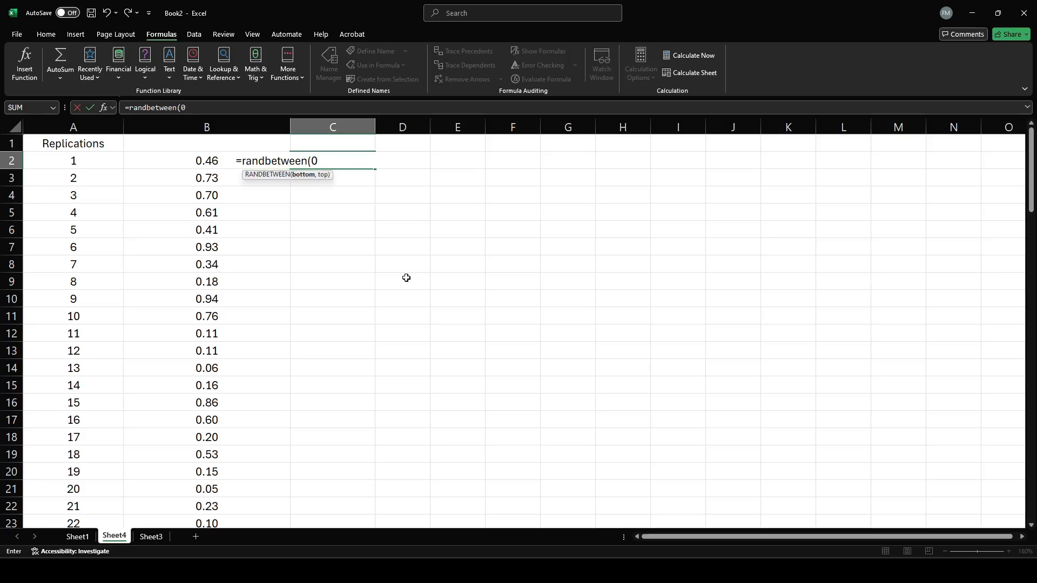
{"action": "type", "text": ",100)"}
{"action": "key", "text": "Return"}
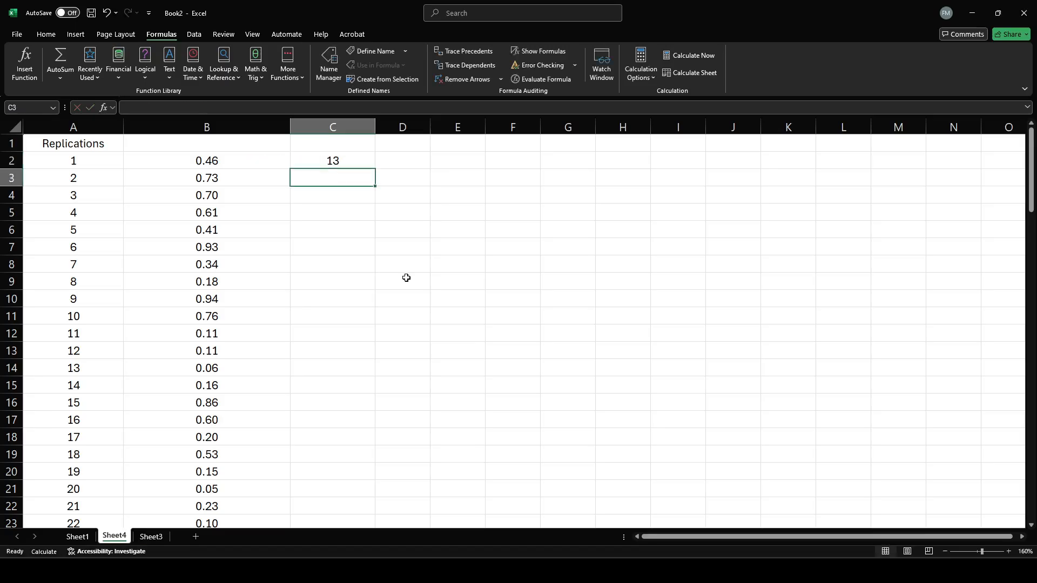
Fill the RANDBETWEEN formula from C2 down column C for all replications.
{"action": "left_click", "coordinate": [362, 155]}
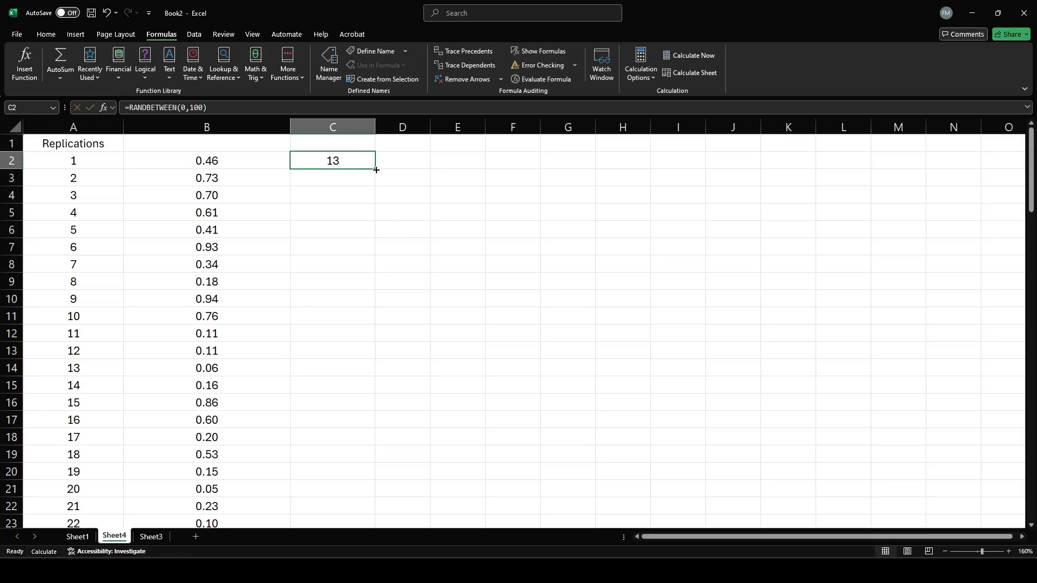
{"action": "double_click", "coordinate": [376, 169]}
{"action": "left_click", "coordinate": [502, 212]}
{"action": "left_click", "coordinate": [351, 194]}
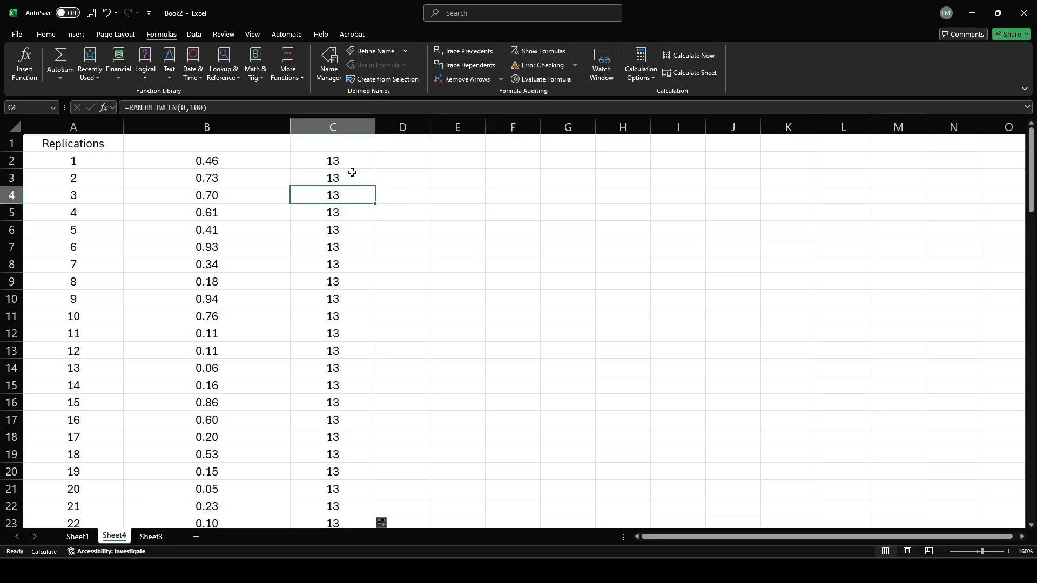
{"action": "left_click", "coordinate": [364, 160]}
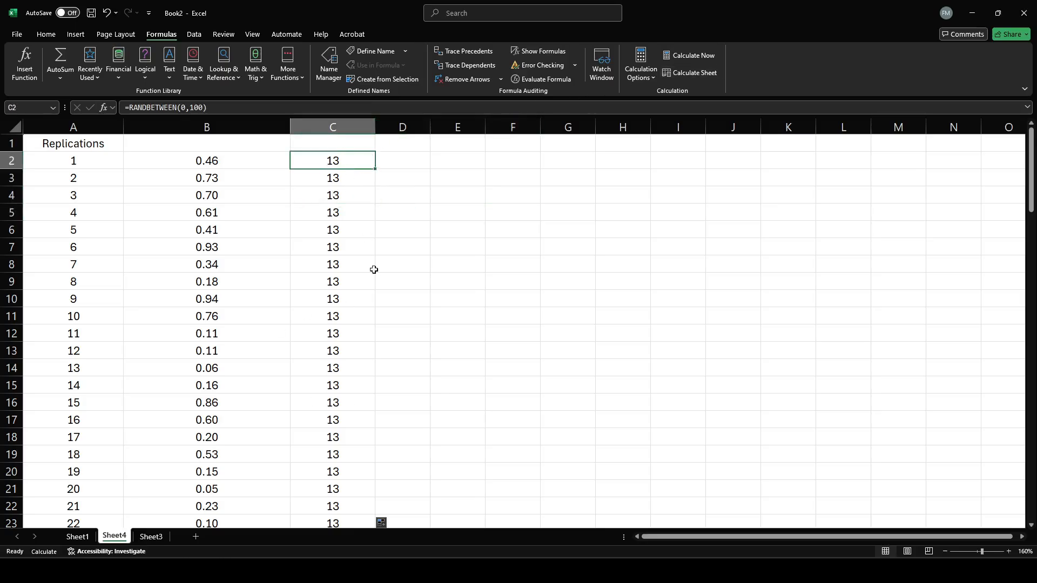
Check the calculation mode and inspect the RANDBETWEEN formula in C3.
{"action": "left_click", "coordinate": [652, 77]}
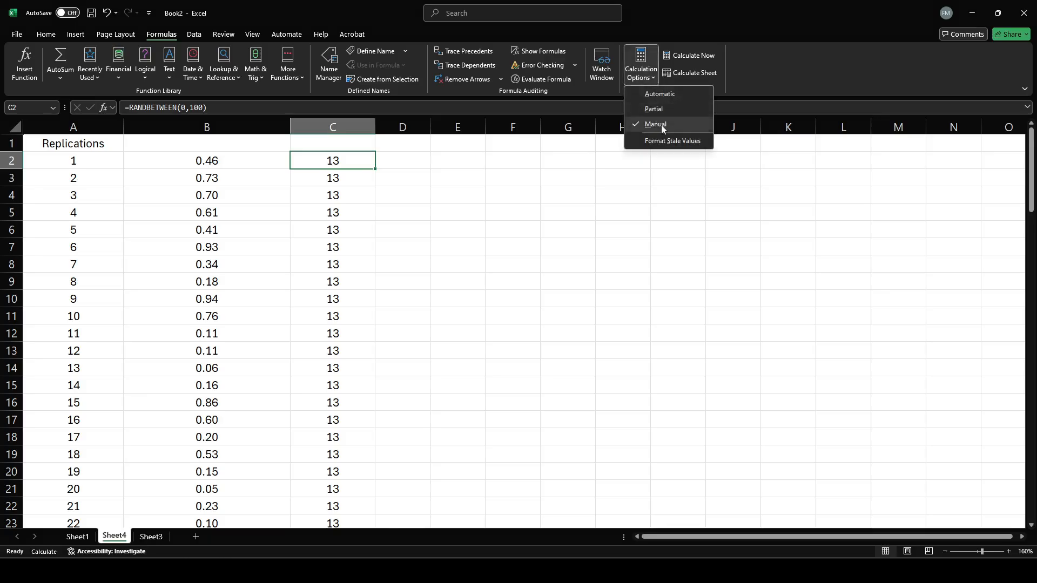
{"action": "left_click", "coordinate": [511, 203]}
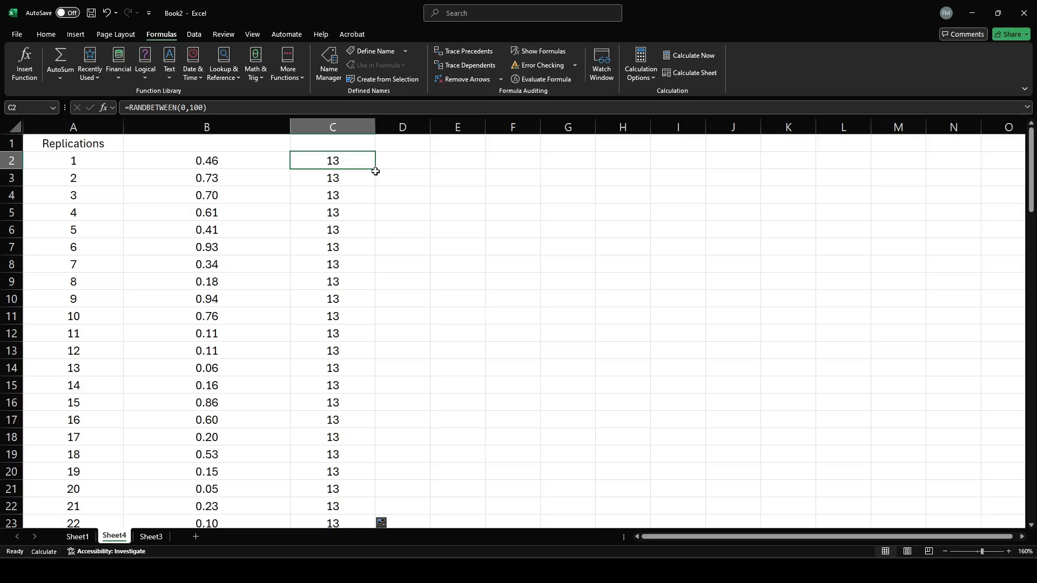
{"action": "double_click", "coordinate": [342, 177]}
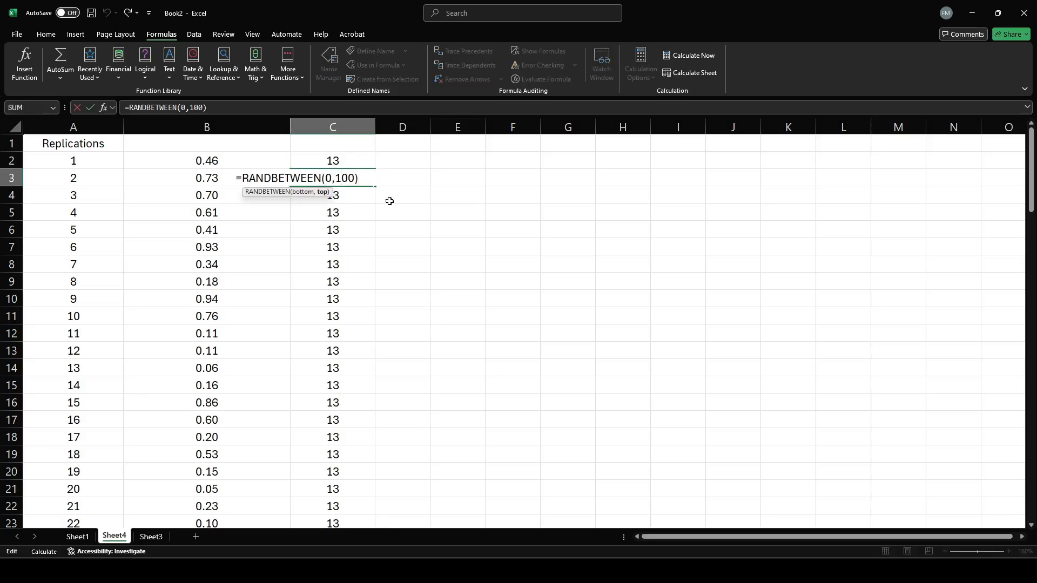
{"action": "left_click", "coordinate": [421, 218]}
{"action": "left_click", "coordinate": [351, 163]}
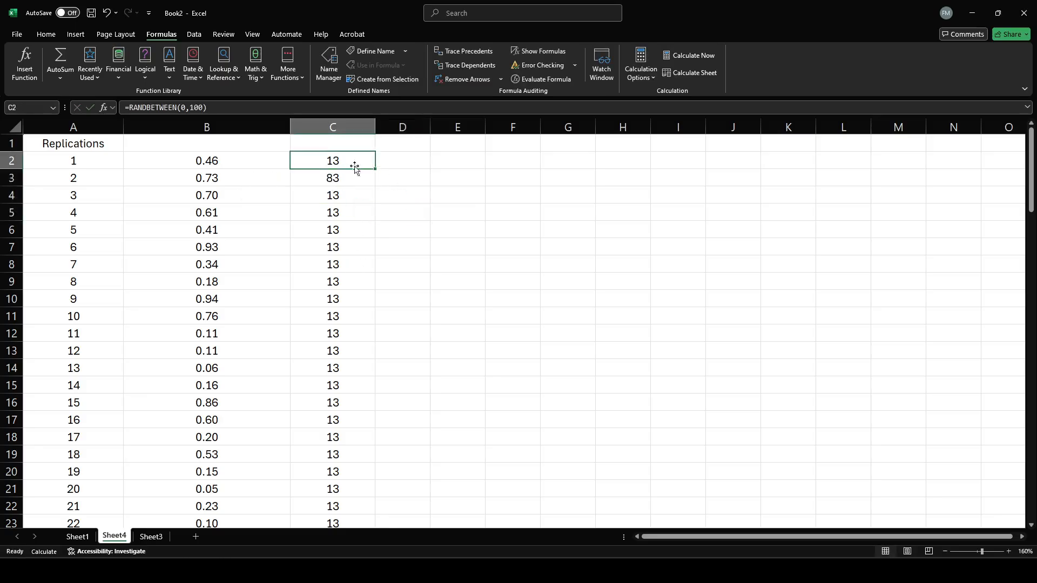
Run Calculate Now repeatedly to generate new random integers, and select C2:C15 to review them.
{"action": "left_click", "coordinate": [692, 56]}
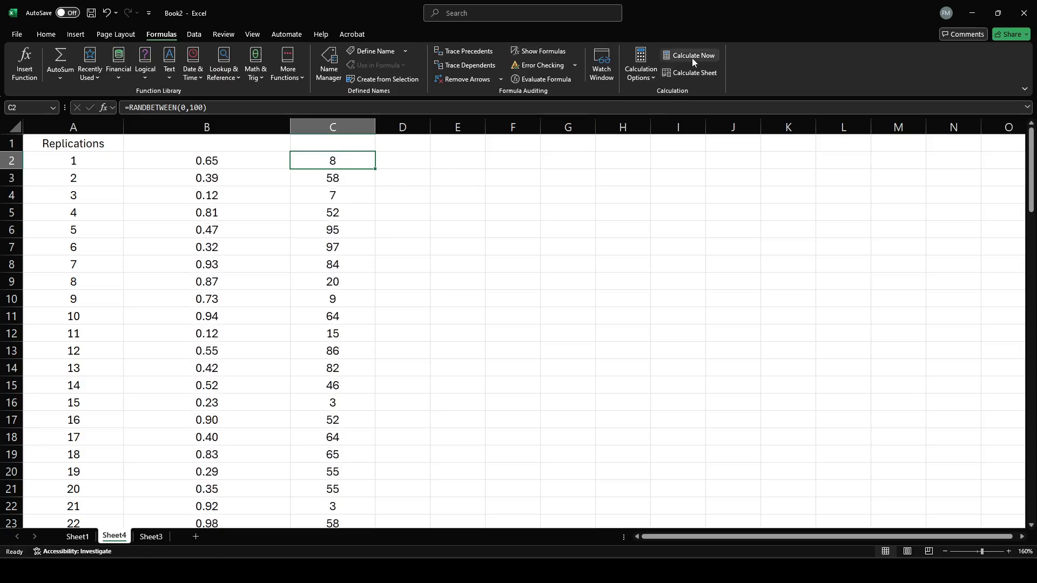
{"action": "left_click", "coordinate": [692, 57]}
{"action": "left_click", "coordinate": [692, 57]}
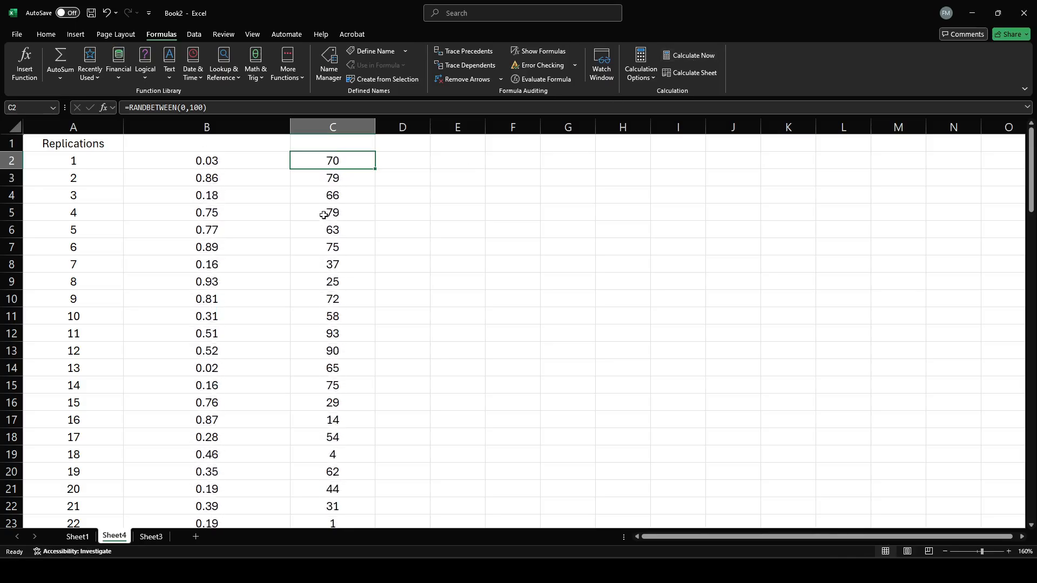
{"action": "left_click_drag", "start_coordinate": [335, 159], "coordinate": [345, 384]}
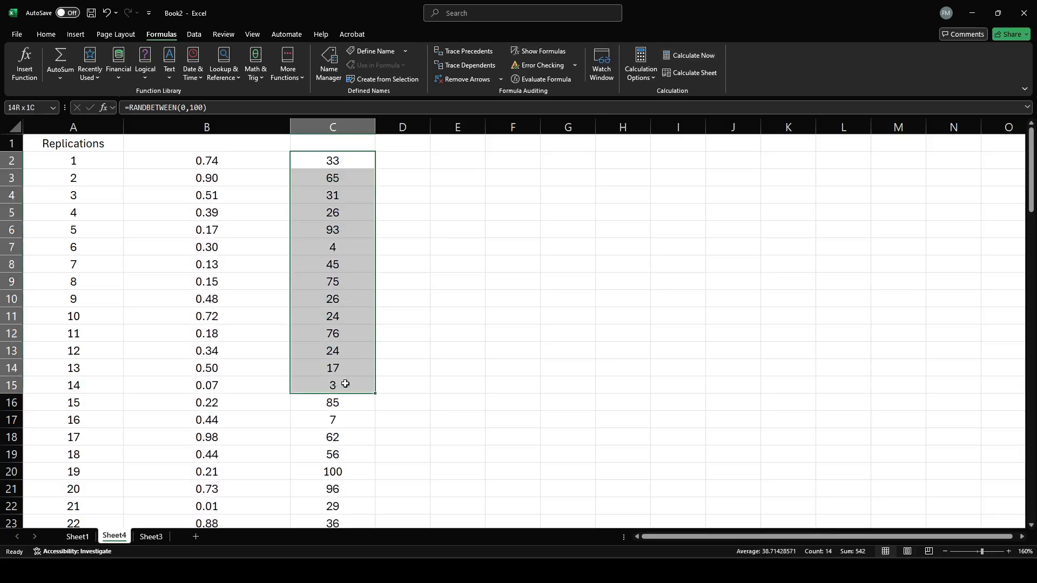
{"action": "left_click", "coordinate": [338, 161]}
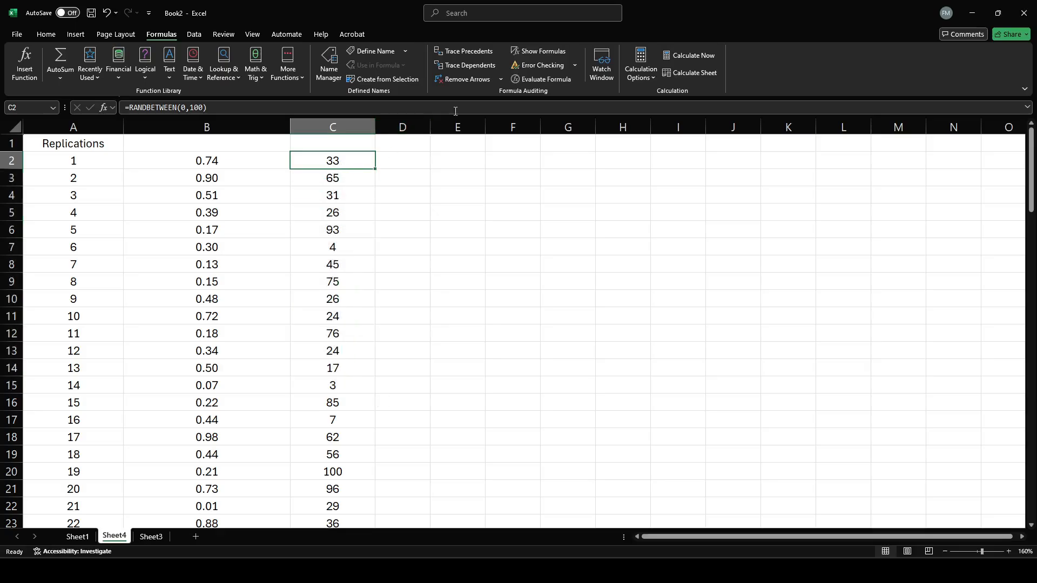
Try showing extra decimal places for the random integer in C2, reducing the format to two decimals.
{"action": "left_click", "coordinate": [46, 34]}
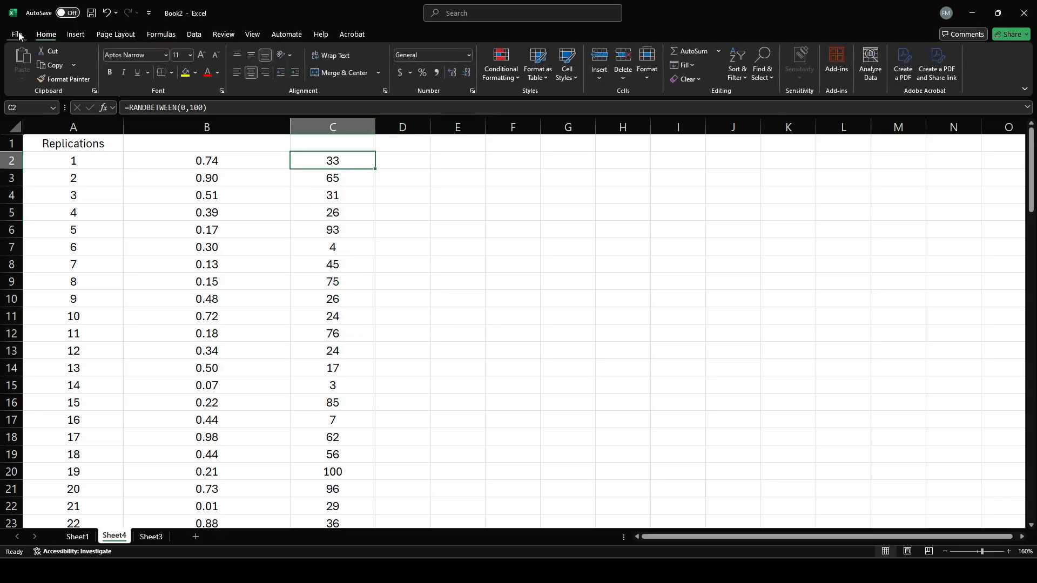
{"action": "left_click", "coordinate": [451, 75]}
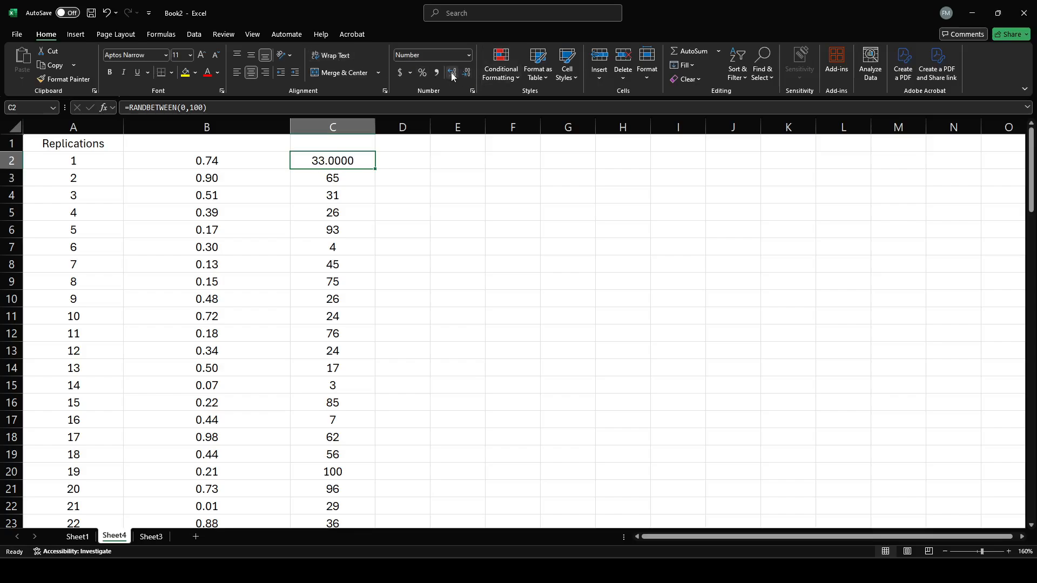
{"action": "left_click", "coordinate": [452, 74]}
{"action": "left_click", "coordinate": [452, 74]}
{"action": "left_click", "coordinate": [466, 74]}
{"action": "left_click", "coordinate": [466, 74]}
{"action": "left_click", "coordinate": [466, 74]}
{"action": "left_click", "coordinate": [466, 74]}
{"action": "left_click", "coordinate": [399, 171]}
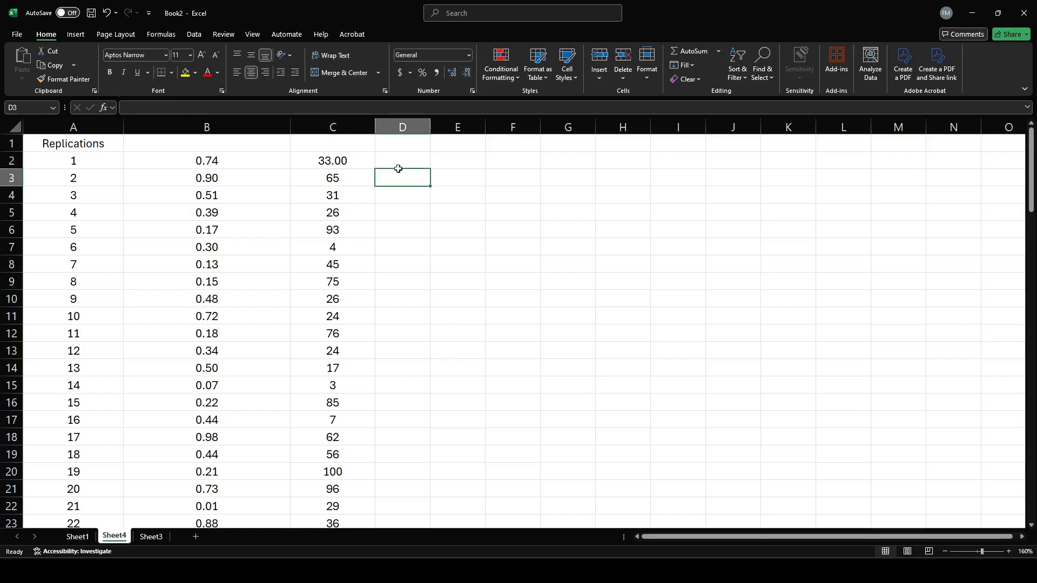
Remove the decimal places from C2 and re-enter its RANDBETWEEN(0,100) formula.
{"action": "left_click", "coordinate": [333, 165]}
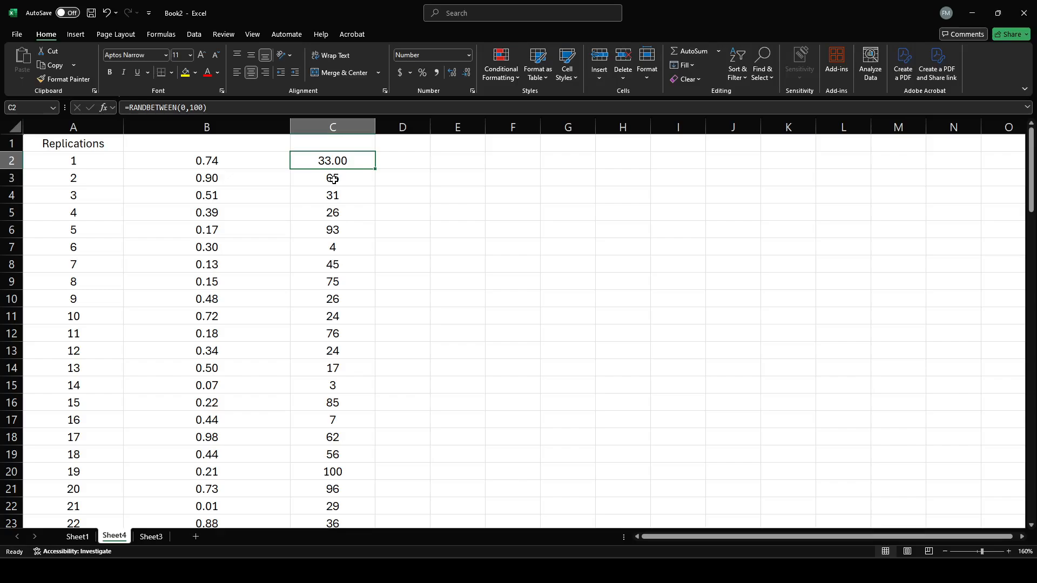
{"action": "left_click", "coordinate": [466, 73]}
{"action": "left_click", "coordinate": [465, 73]}
{"action": "left_click", "coordinate": [350, 208]}
{"action": "left_click", "coordinate": [340, 161]}
{"action": "left_click", "coordinate": [204, 109]}
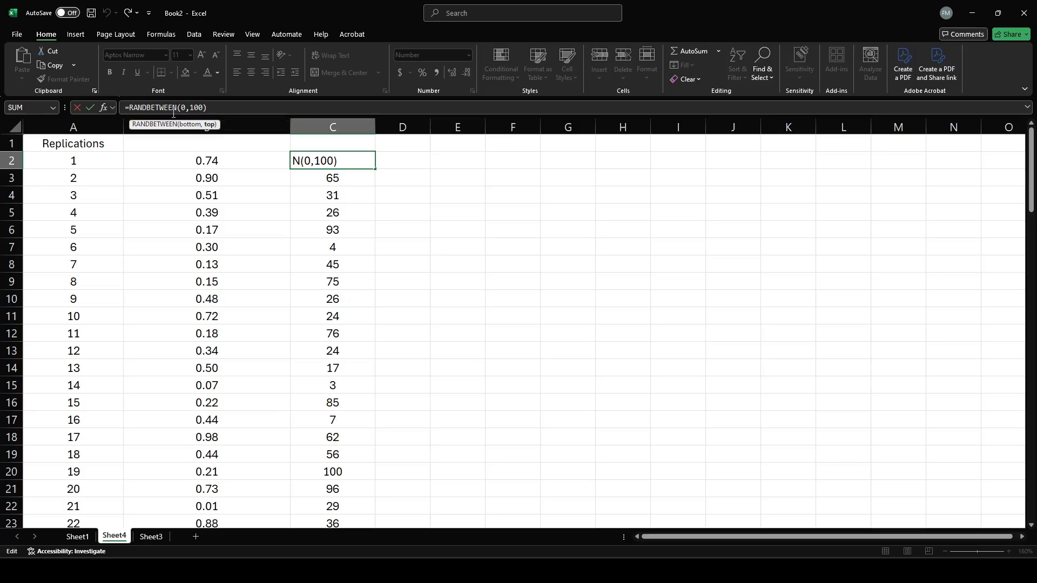
{"action": "key", "text": "Return"}
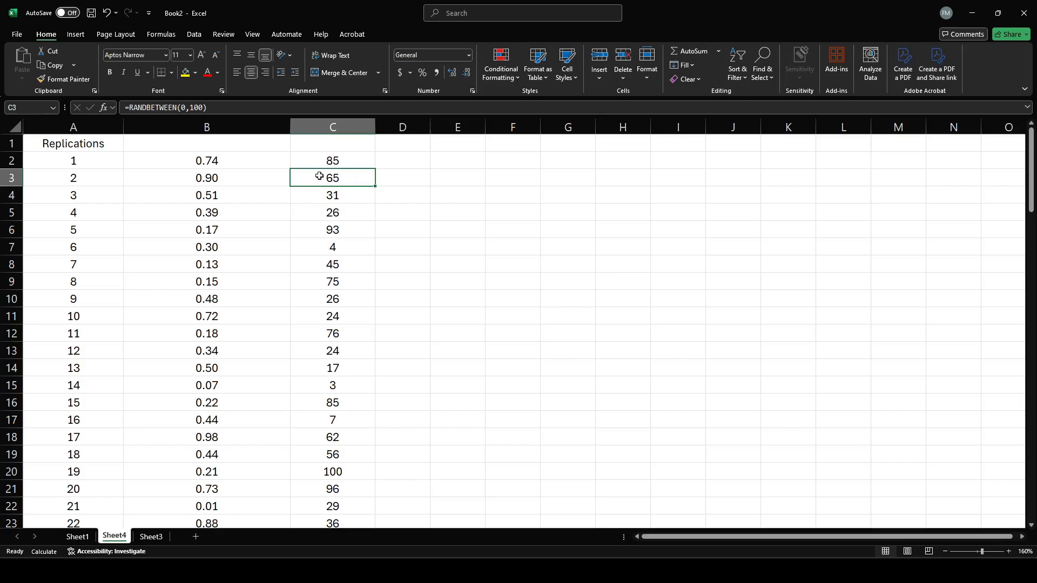
Examine the RAND() values running down column B from B2.
{"action": "left_click_drag", "start_coordinate": [218, 160], "coordinate": [233, 405]}
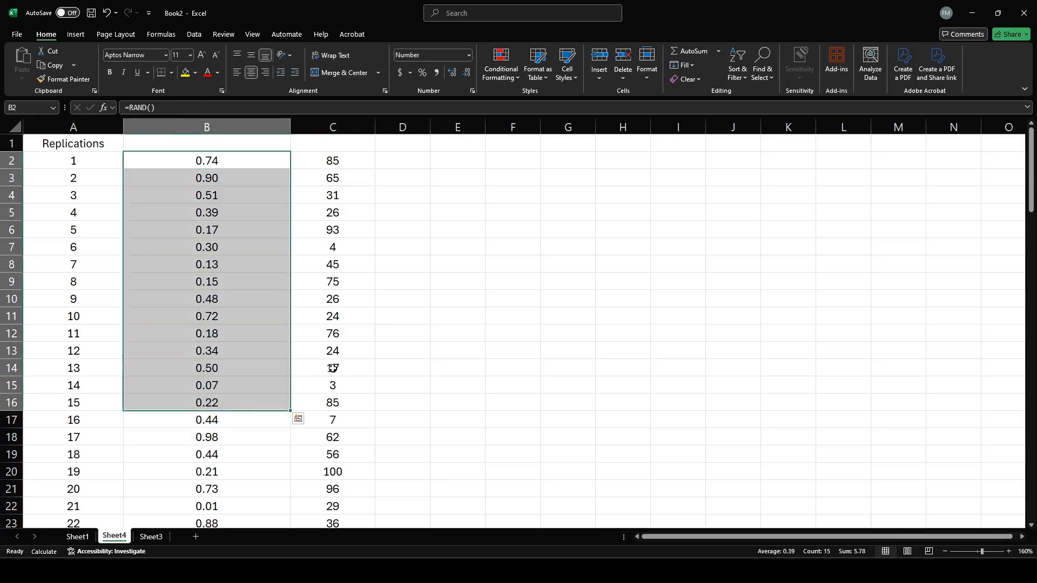
{"action": "left_click", "coordinate": [197, 328]}
{"action": "left_click_drag", "start_coordinate": [231, 158], "coordinate": [215, 431]}
{"action": "left_click", "coordinate": [263, 352]}
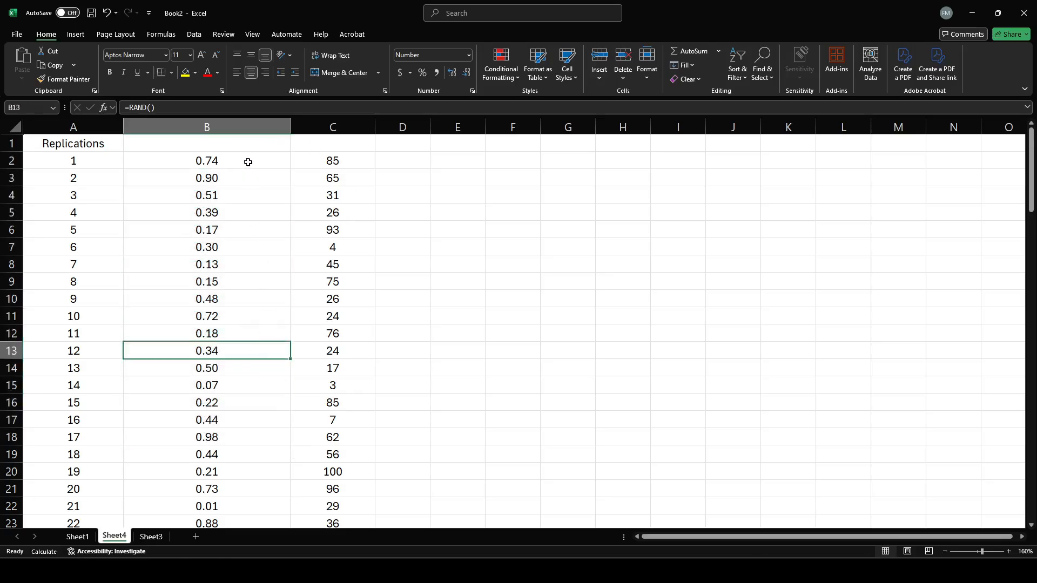
{"action": "left_click_drag", "start_coordinate": [245, 160], "coordinate": [226, 507]}
{"action": "scroll", "coordinate": [530, 256], "scroll_direction": "up", "scroll_amount": 12}
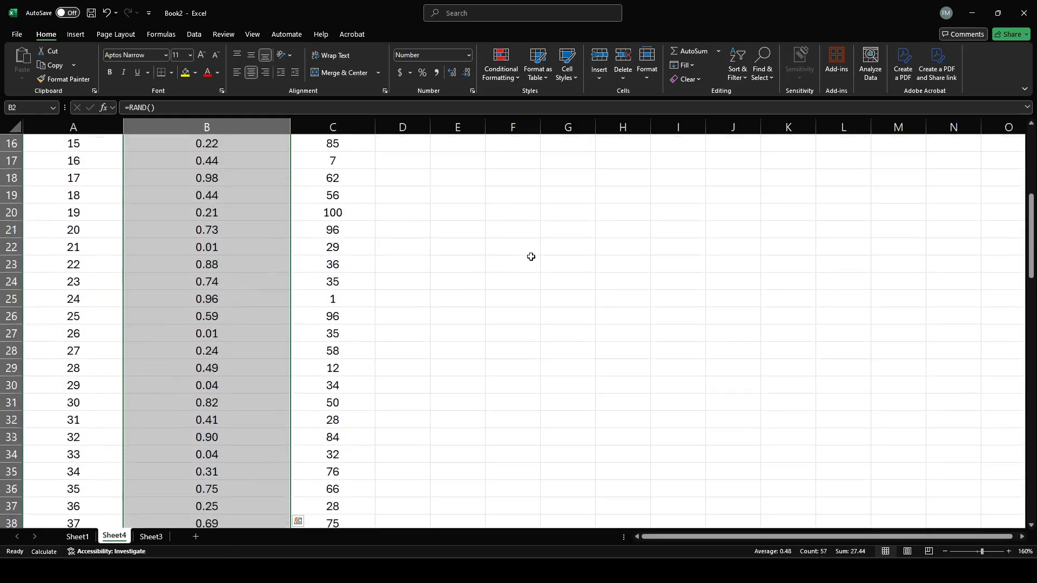
{"action": "left_click", "coordinate": [447, 184]}
{"action": "left_click", "coordinate": [411, 163]}
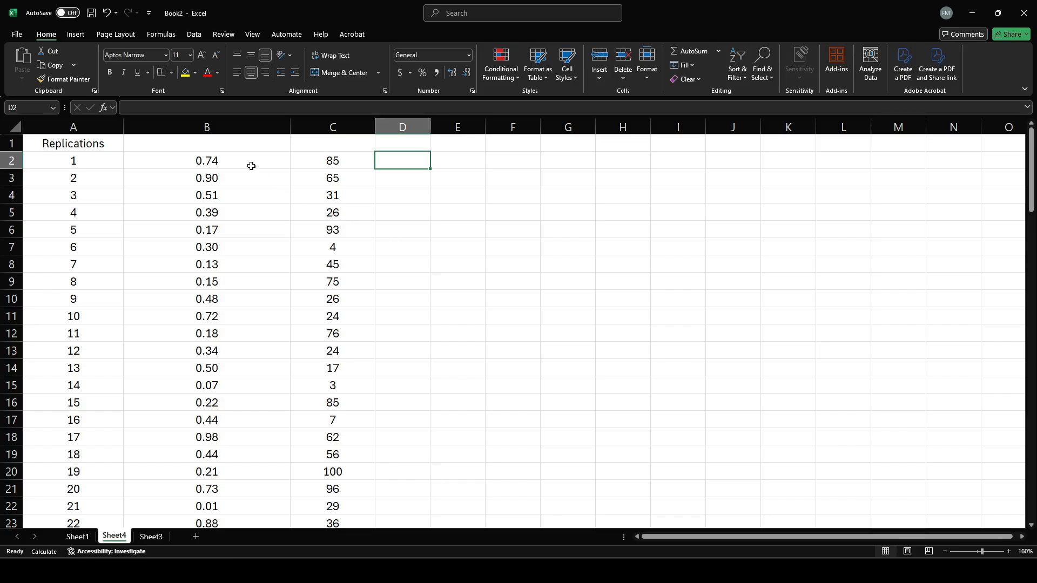
Expand the random number in B2 to eight decimal places and return it to two.
{"action": "left_click", "coordinate": [233, 158]}
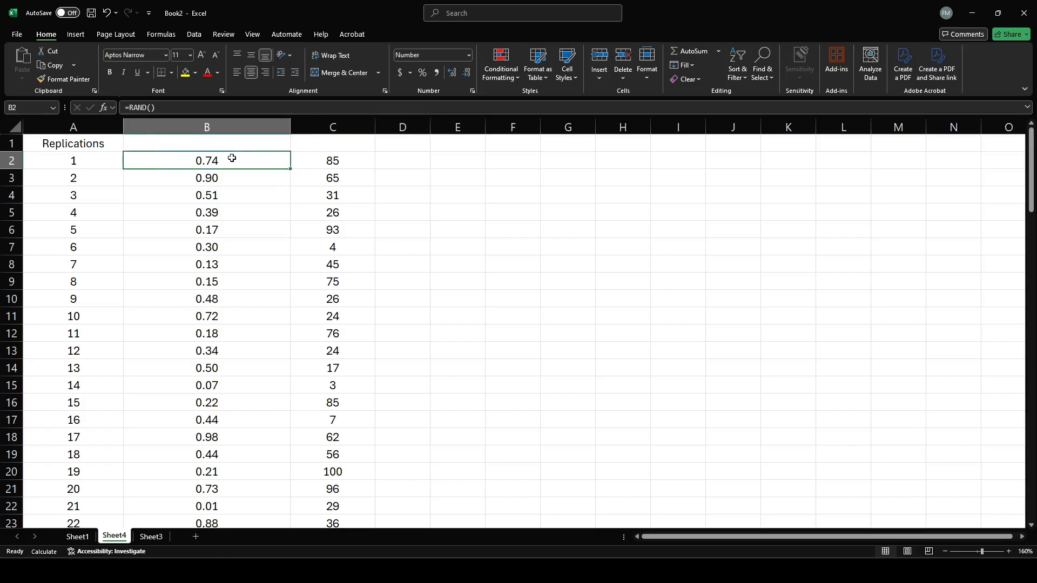
{"action": "left_click", "coordinate": [452, 73]}
{"action": "left_click", "coordinate": [453, 73]}
{"action": "left_click", "coordinate": [453, 72]}
{"action": "left_click", "coordinate": [452, 72]}
{"action": "left_click", "coordinate": [452, 73]}
{"action": "left_click", "coordinate": [452, 72]}
{"action": "left_click", "coordinate": [468, 73]}
{"action": "left_click", "coordinate": [467, 73]}
{"action": "left_click", "coordinate": [467, 73]}
{"action": "left_click", "coordinate": [468, 72]}
{"action": "left_click", "coordinate": [467, 73]}
{"action": "left_click", "coordinate": [468, 72]}
Enter =NORM.INV(B2,30,12) in cell D2, using B2 as probability, 30 as mean and 12 as standard deviation.
{"action": "left_click", "coordinate": [424, 160]}
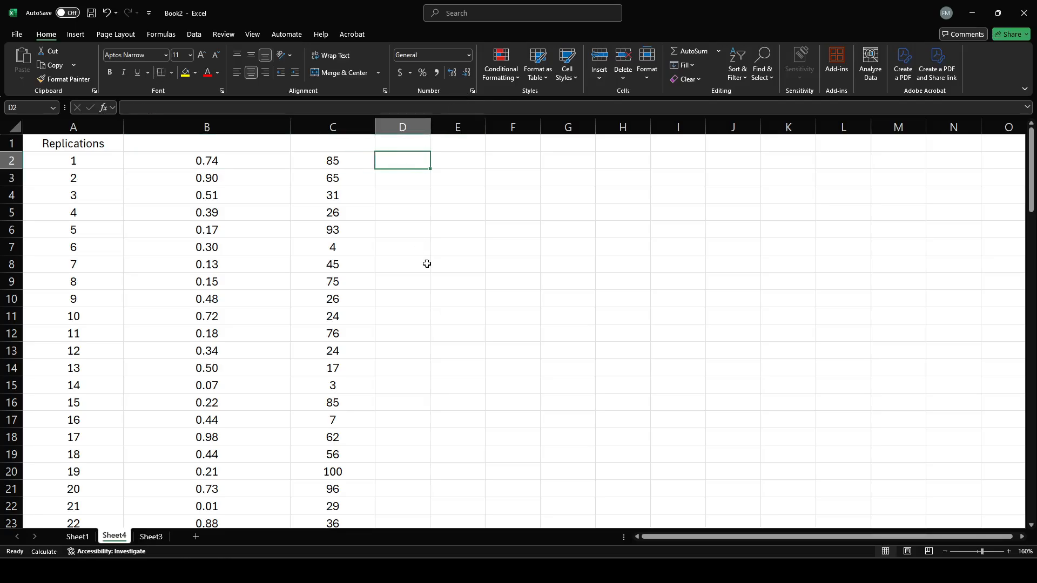
{"action": "type", "text": "="}
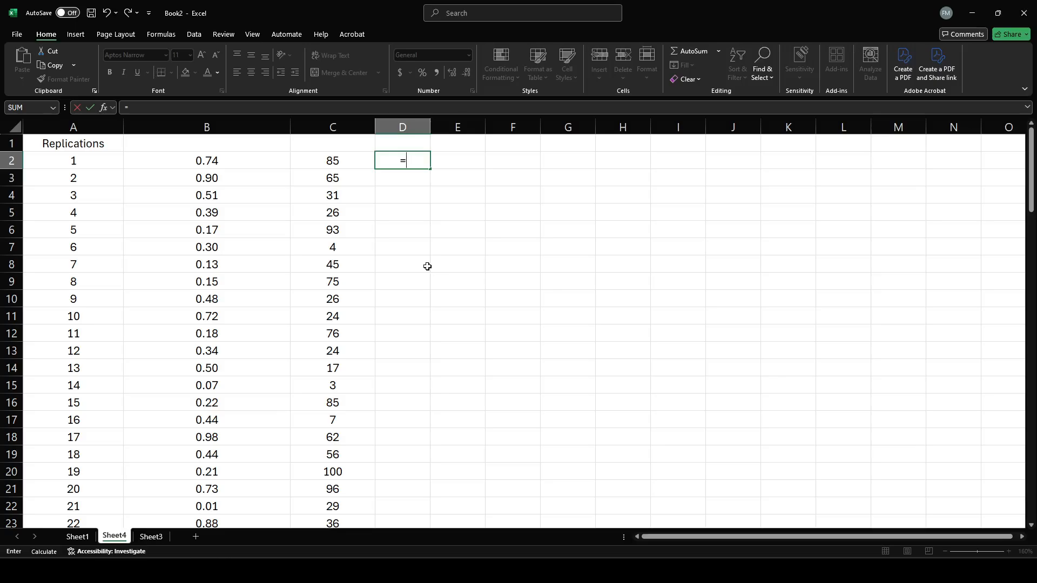
{"action": "type", "text": "n"}
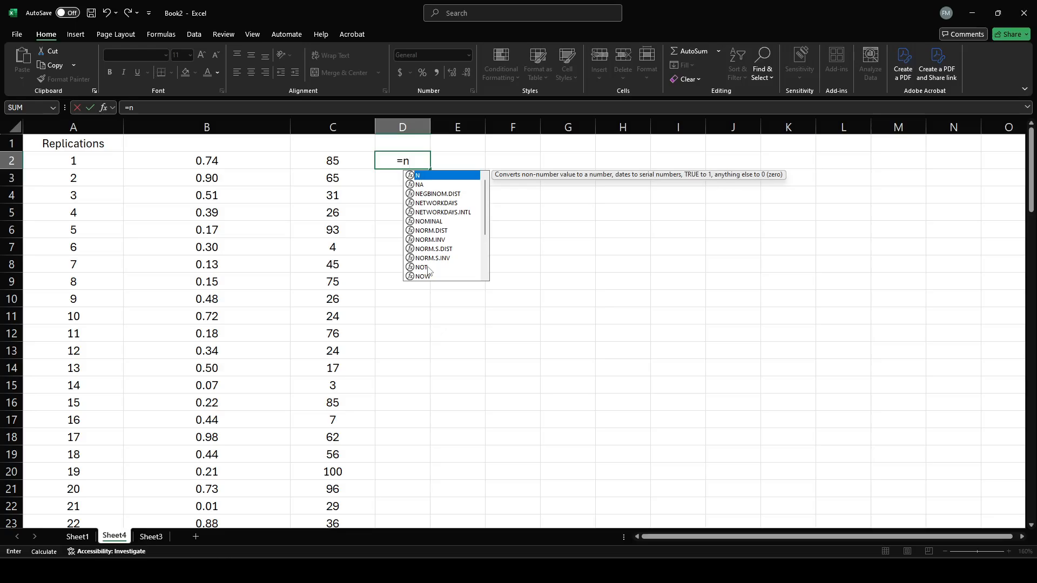
{"action": "type", "text": "or"}
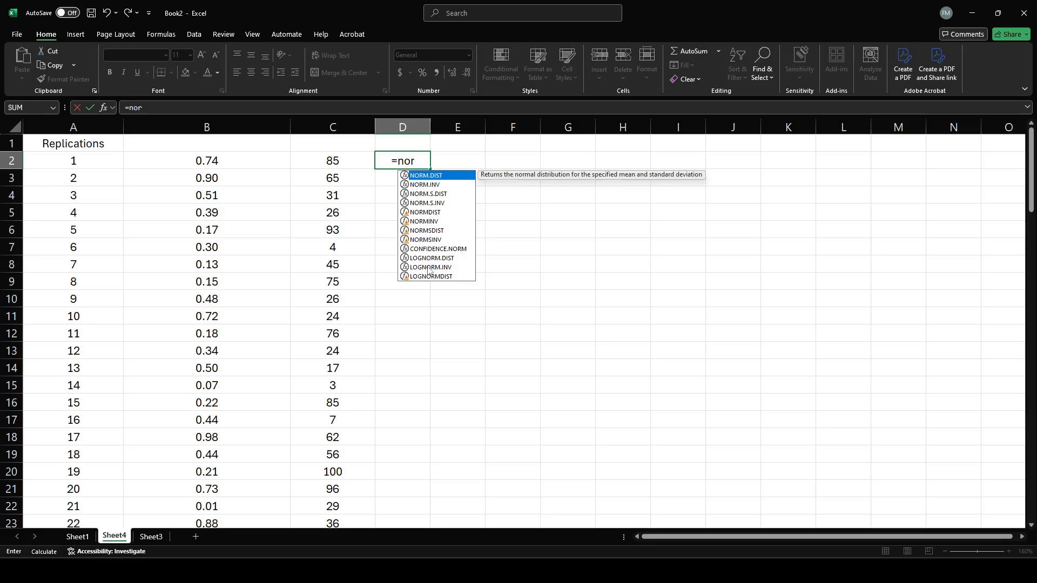
{"action": "type", "text": "m."}
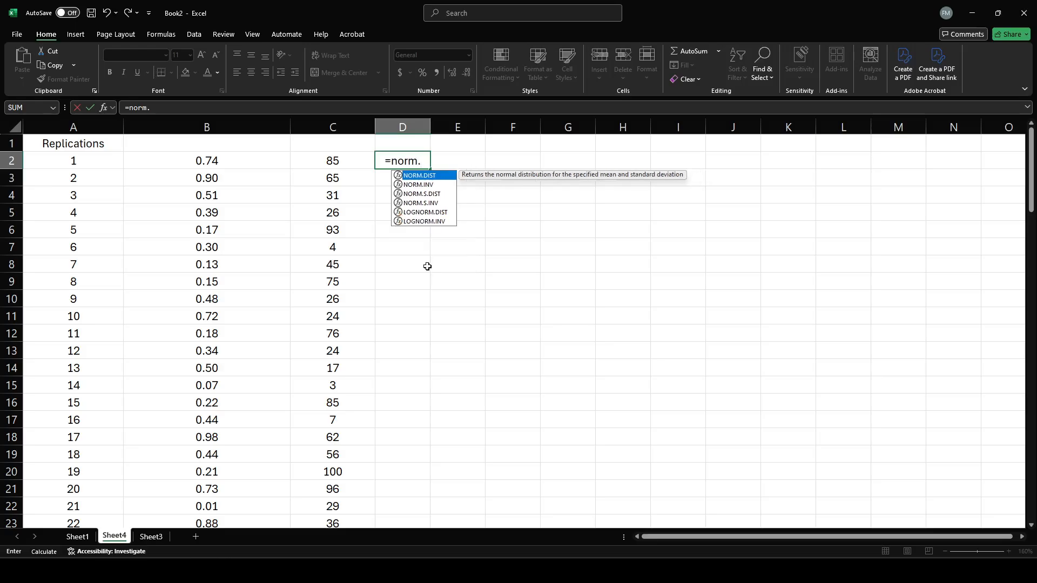
{"action": "type", "text": "inv"}
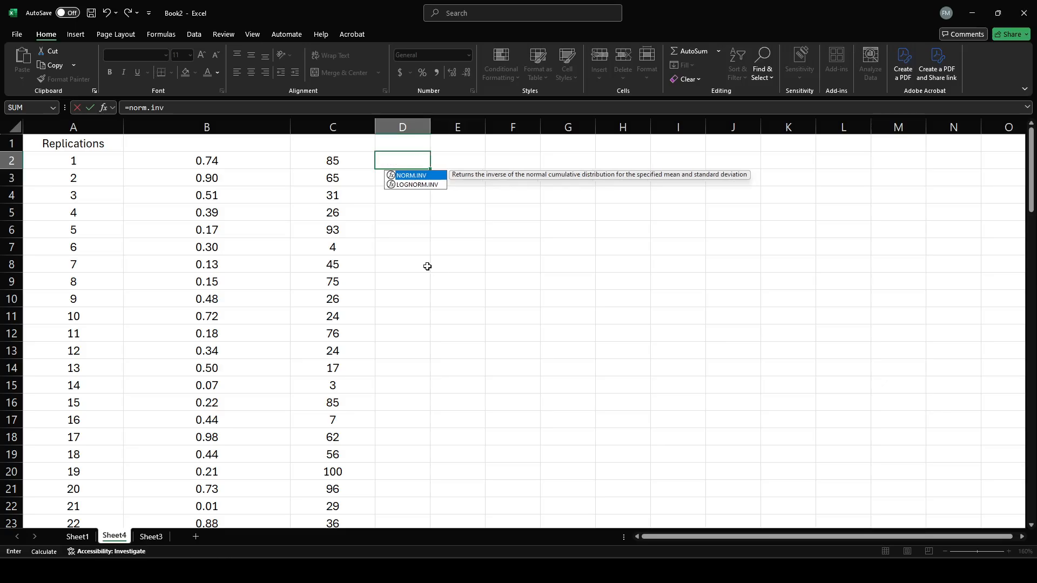
{"action": "type", "text": "("}
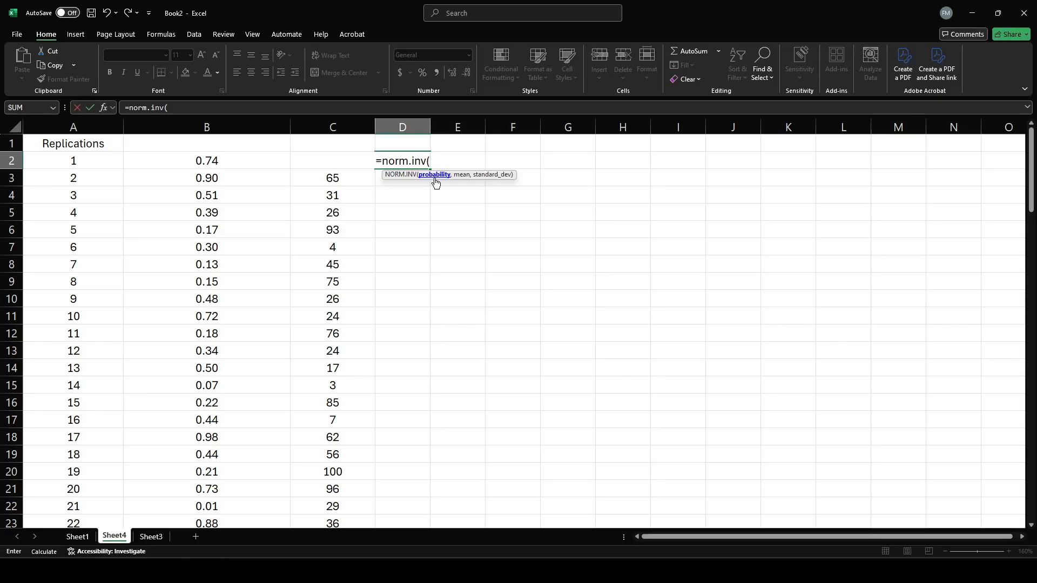
{"action": "left_click", "coordinate": [206, 159]}
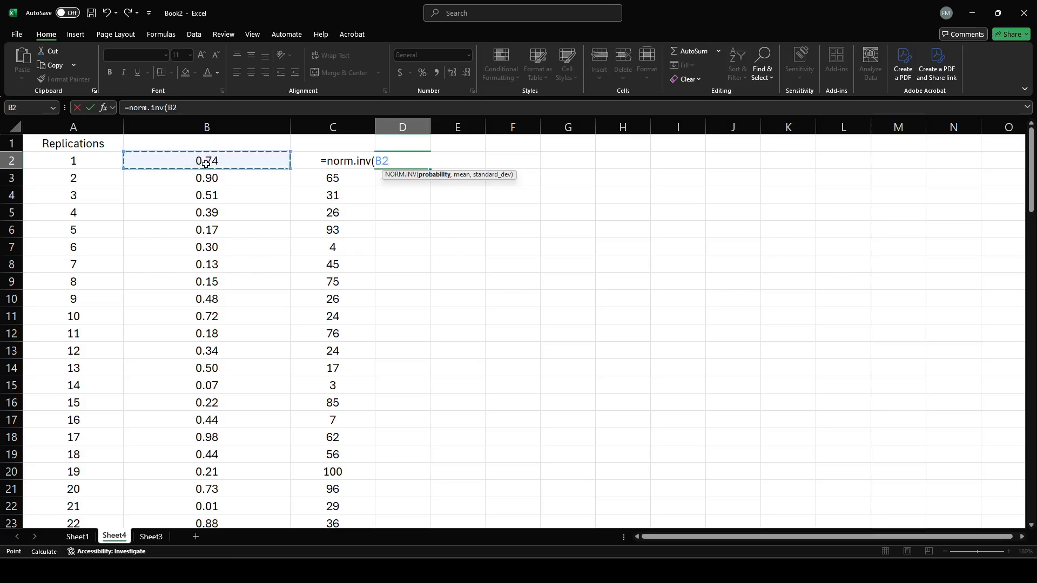
{"action": "double_click", "coordinate": [382, 160]}
{"action": "type", "text": ","}
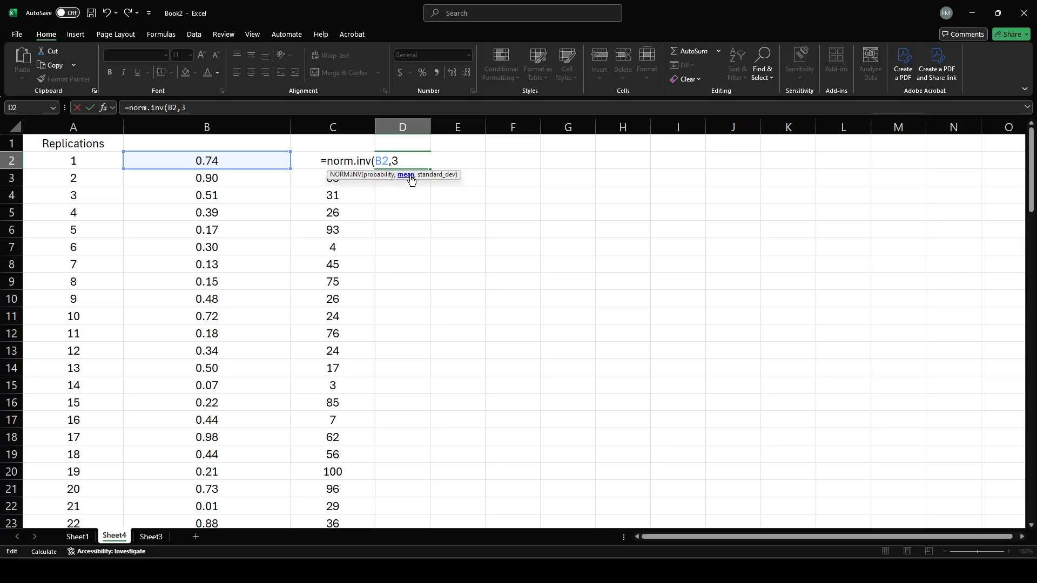
{"action": "type", "text": "30,12)"}
{"action": "key", "text": "Return"}
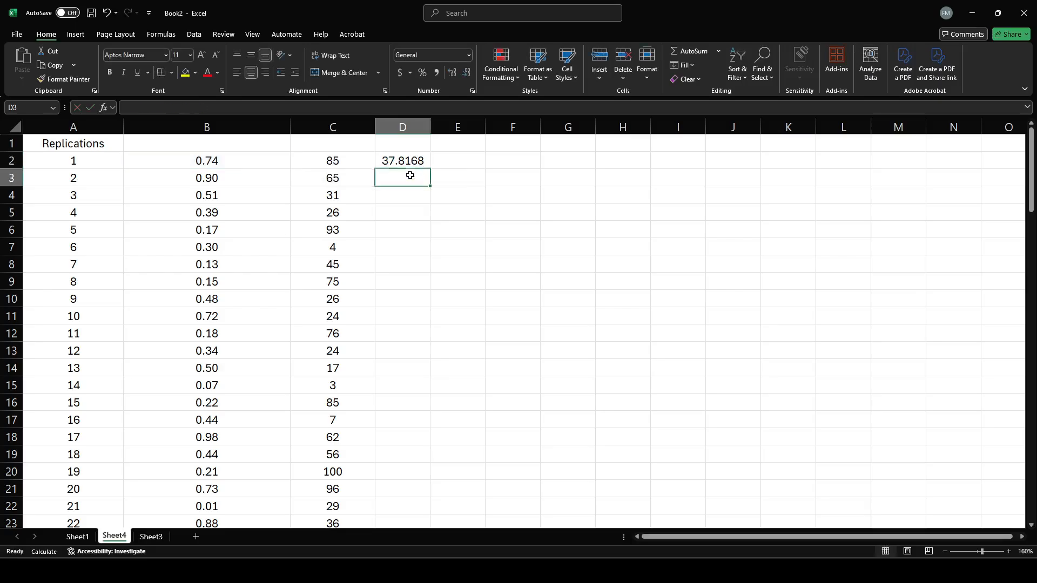
Fill the NORM.INV formula from D2 down column D for all 100 replications.
{"action": "left_click", "coordinate": [417, 157]}
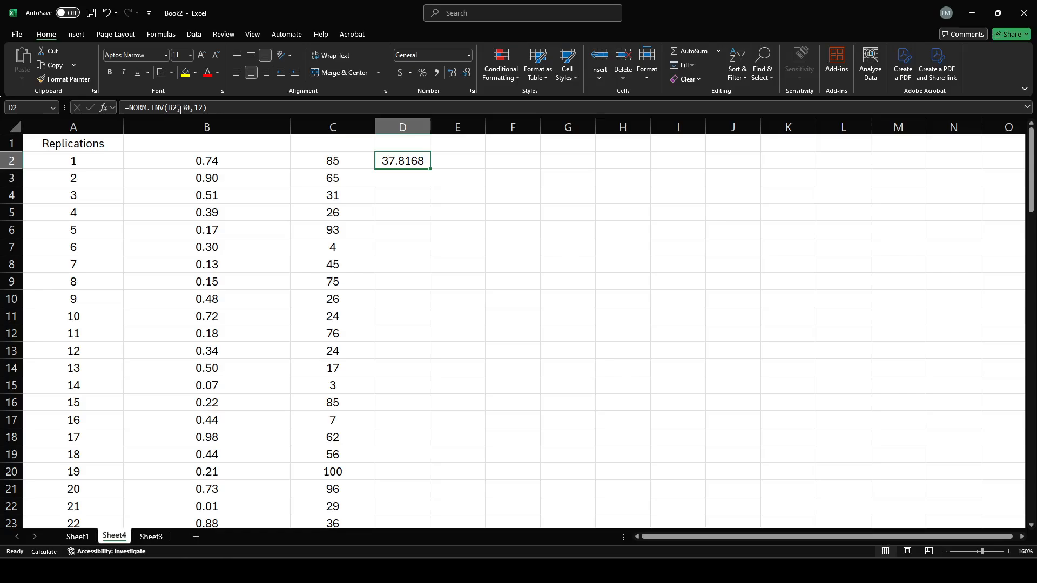
{"action": "left_click_drag", "start_coordinate": [181, 110], "coordinate": [204, 109]}
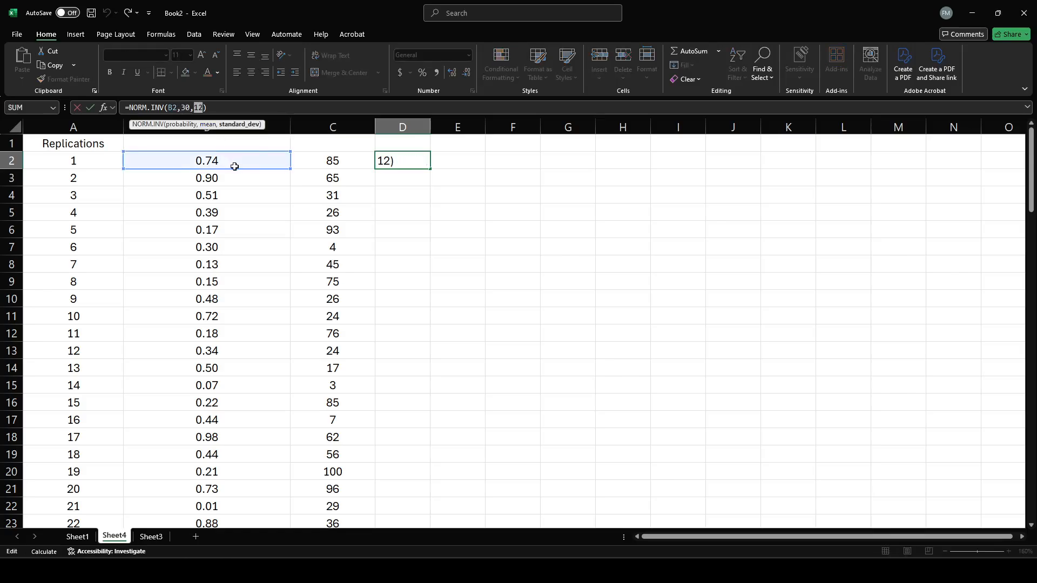
{"action": "key", "text": "Return"}
{"action": "left_click", "coordinate": [429, 165]}
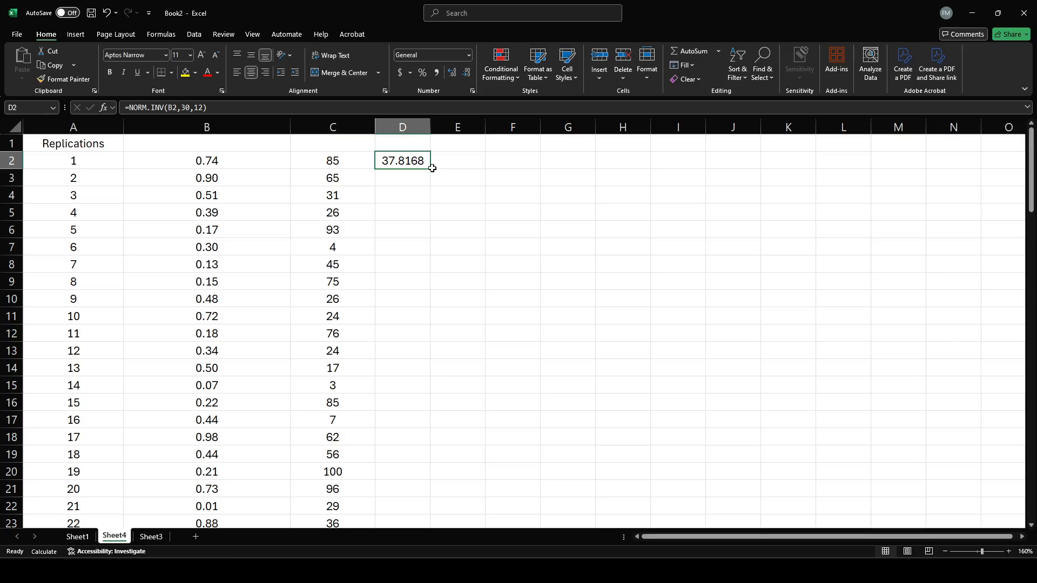
{"action": "double_click", "coordinate": [432, 168]}
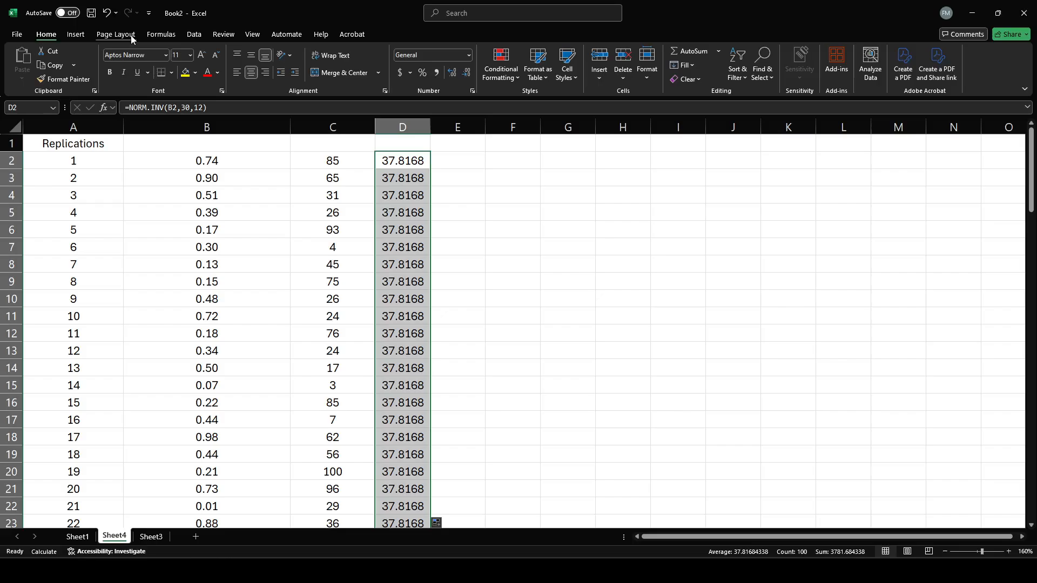
Keep the calculation mode on Manual and recalculate the workbook once.
{"action": "left_click", "coordinate": [162, 35]}
{"action": "left_click", "coordinate": [641, 67]}
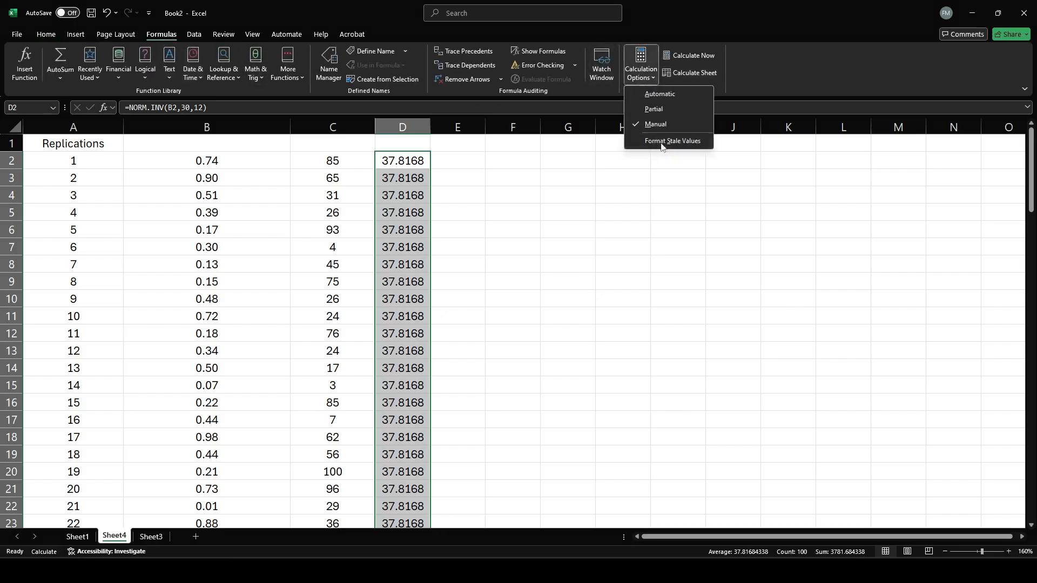
{"action": "left_click", "coordinate": [659, 125]}
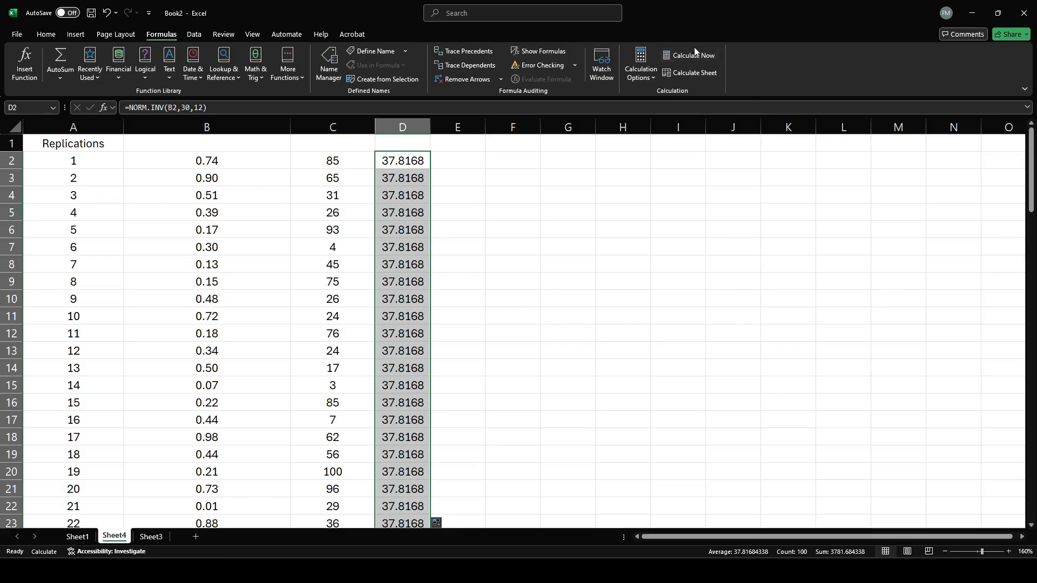
{"action": "left_click", "coordinate": [686, 58]}
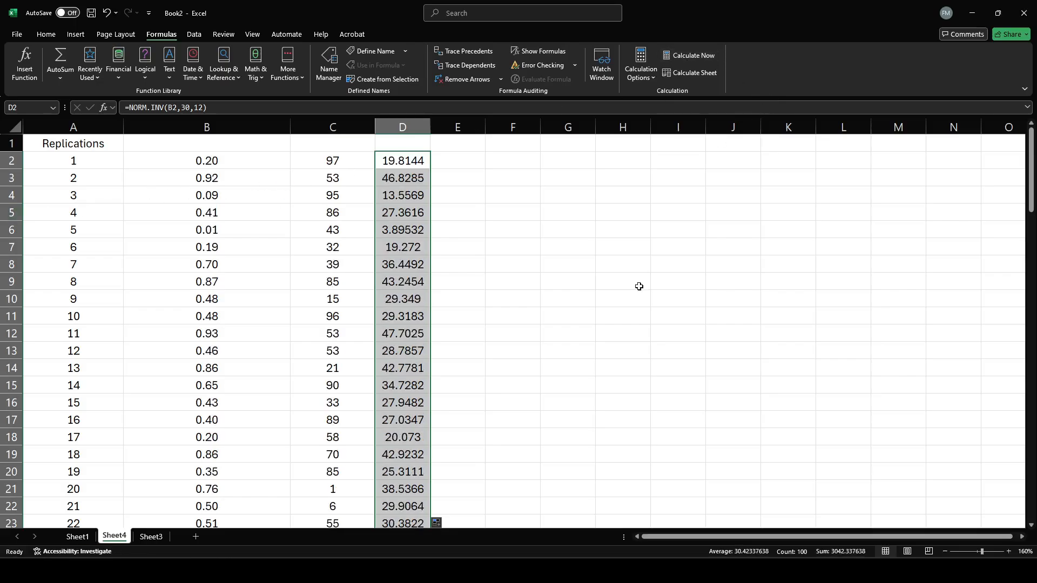
Trace the probability arguments of the NORM.INV formulas in D2 and D3 back to the random numbers in column B.
{"action": "left_click", "coordinate": [207, 156]}
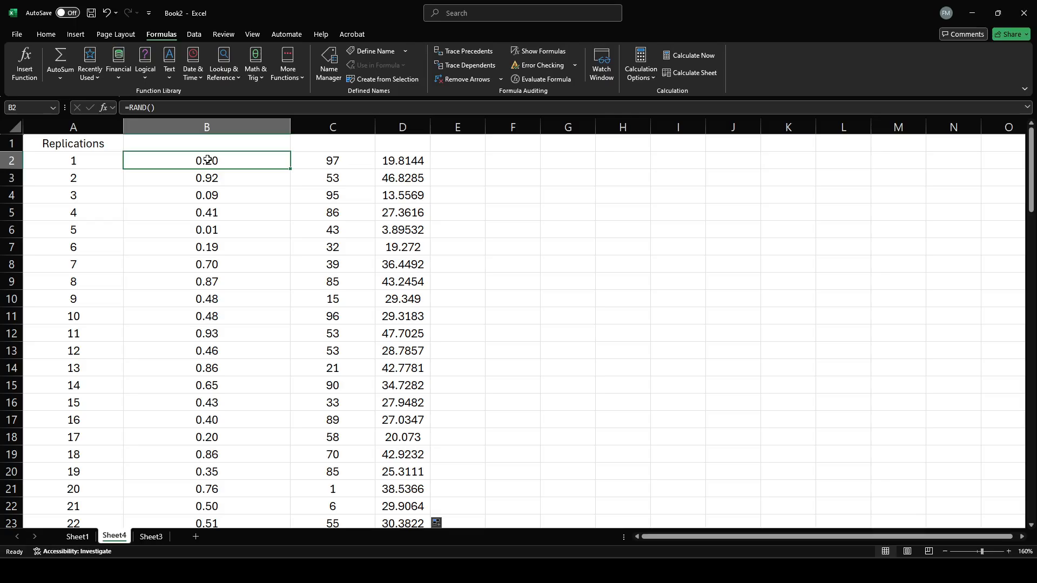
{"action": "left_click", "coordinate": [394, 160]}
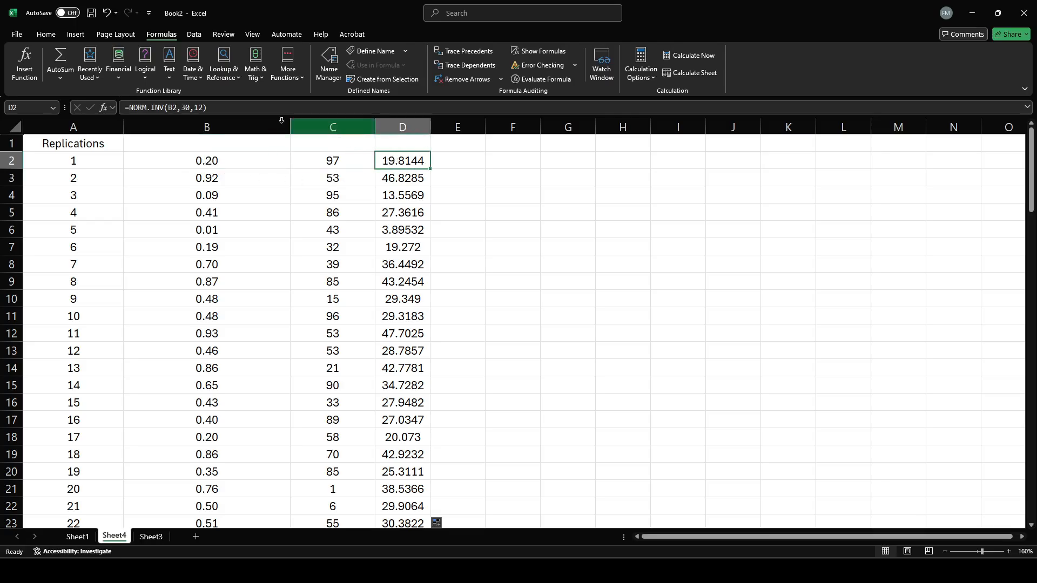
{"action": "left_click", "coordinate": [168, 108]}
{"action": "double_click", "coordinate": [172, 107]}
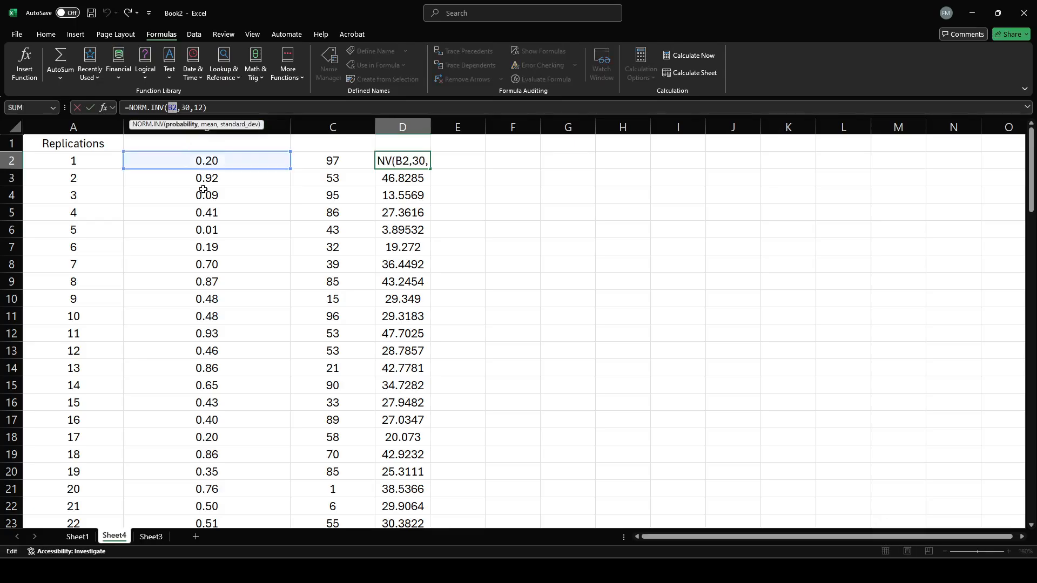
{"action": "key", "text": "Return"}
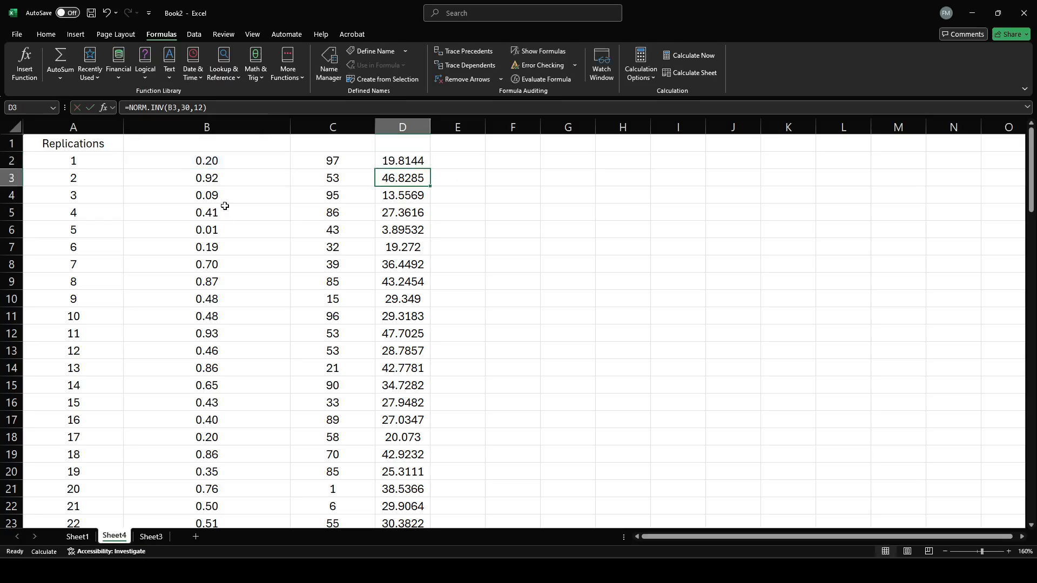
{"action": "left_click", "coordinate": [221, 176]}
{"action": "left_click", "coordinate": [378, 175]}
{"action": "double_click", "coordinate": [172, 108]}
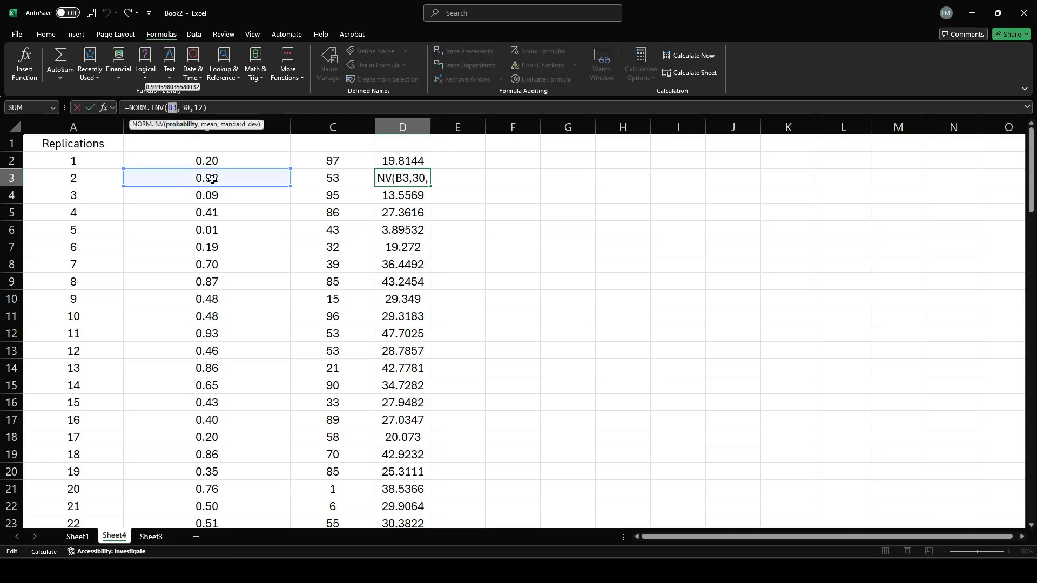
{"action": "key", "text": "Return"}
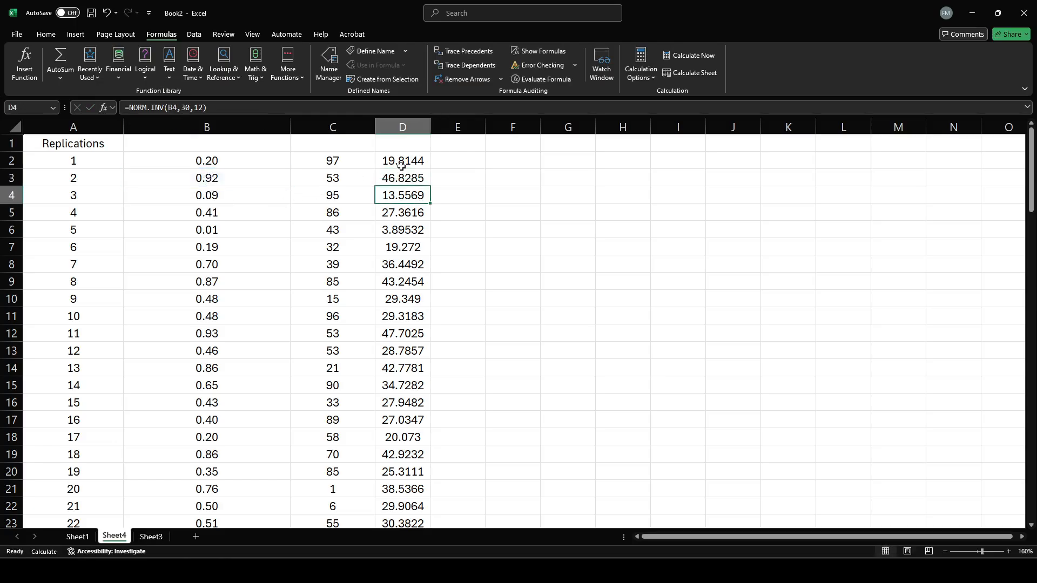
Inspect the mean and standard deviation arguments of the NORM.INV formula in D2.
{"action": "left_click", "coordinate": [402, 166]}
{"action": "double_click", "coordinate": [185, 108]}
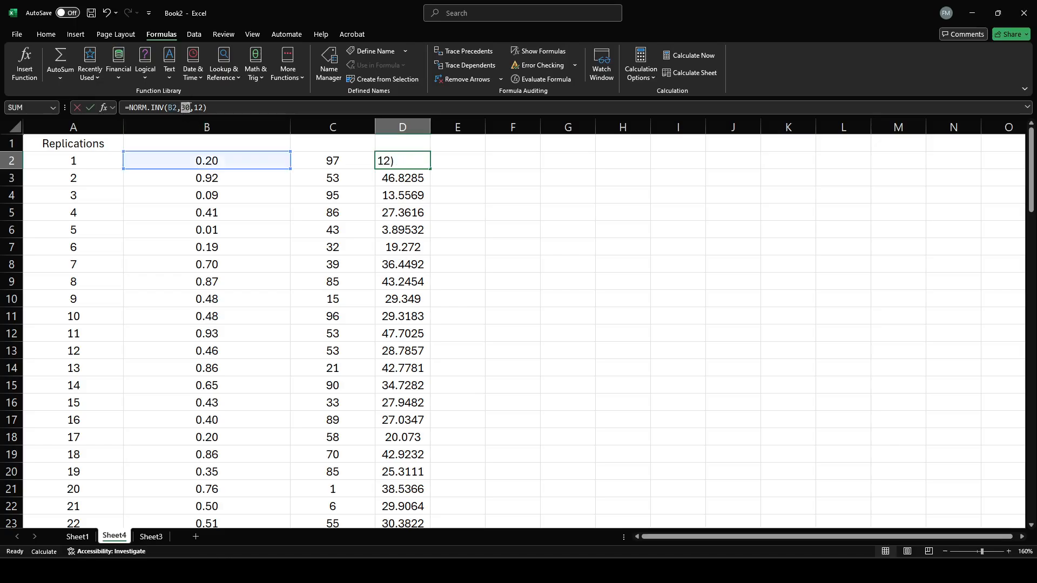
{"action": "double_click", "coordinate": [199, 108]}
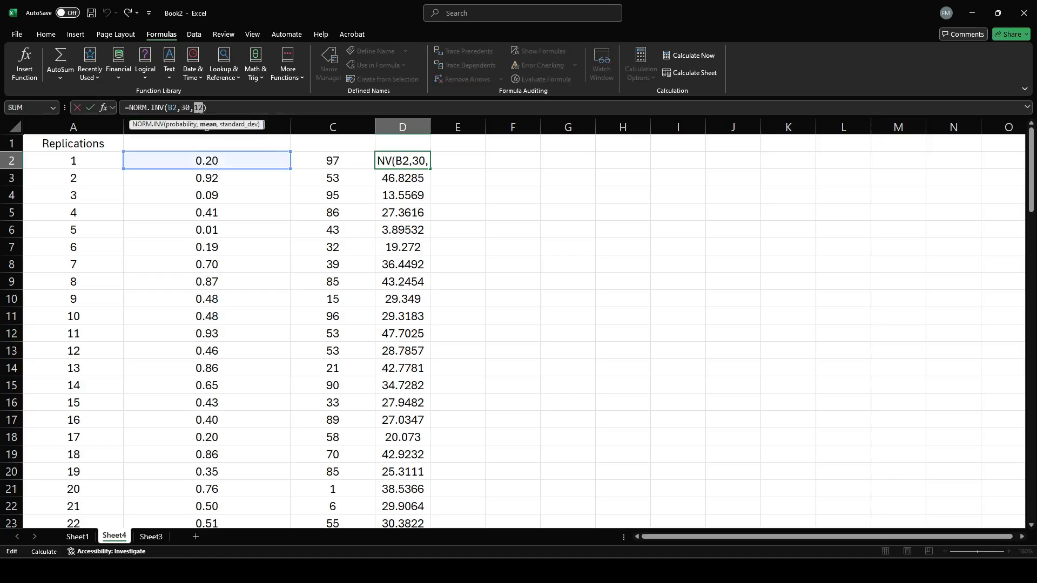
{"action": "key", "text": "Return"}
{"action": "left_click", "coordinate": [469, 248]}
{"action": "left_click", "coordinate": [409, 152]}
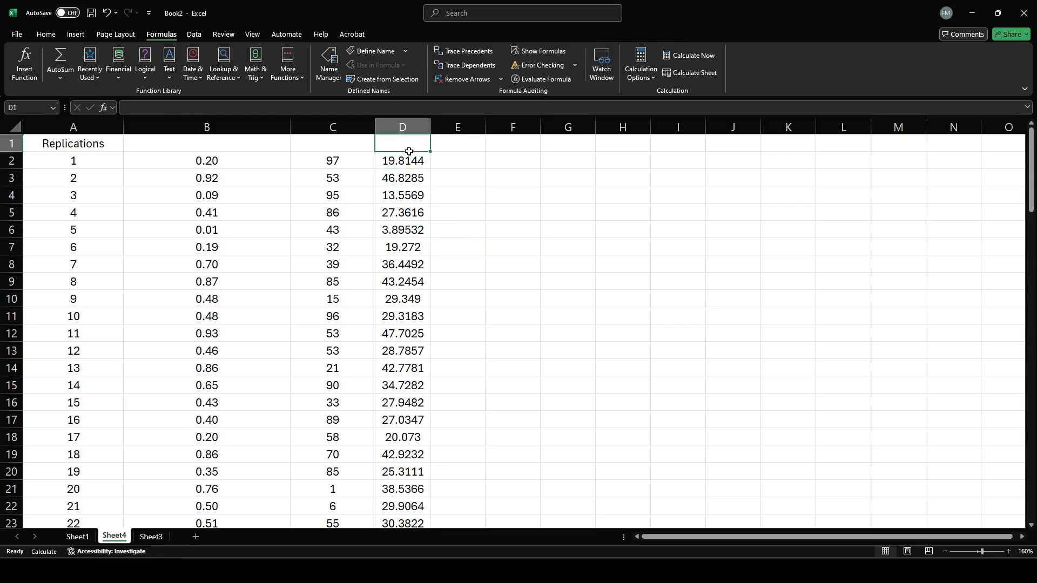
Look over the normally distributed values in column D and compare the first rows with the RAND() numbers in column B.
{"action": "left_click_drag", "start_coordinate": [409, 156], "coordinate": [402, 524]}
{"action": "scroll", "coordinate": [463, 403], "scroll_direction": "up", "scroll_amount": 7}
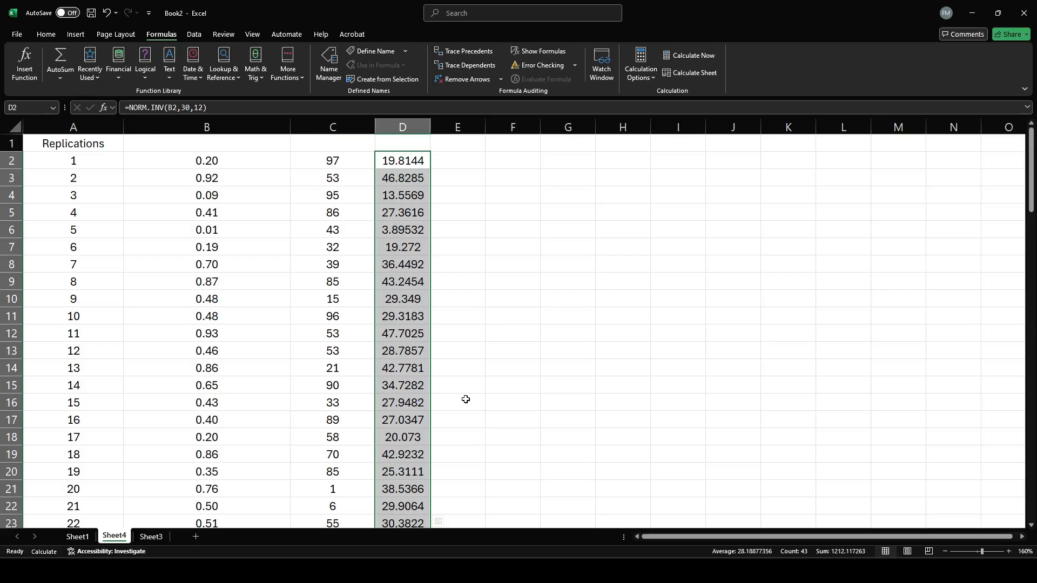
{"action": "left_click", "coordinate": [391, 278]}
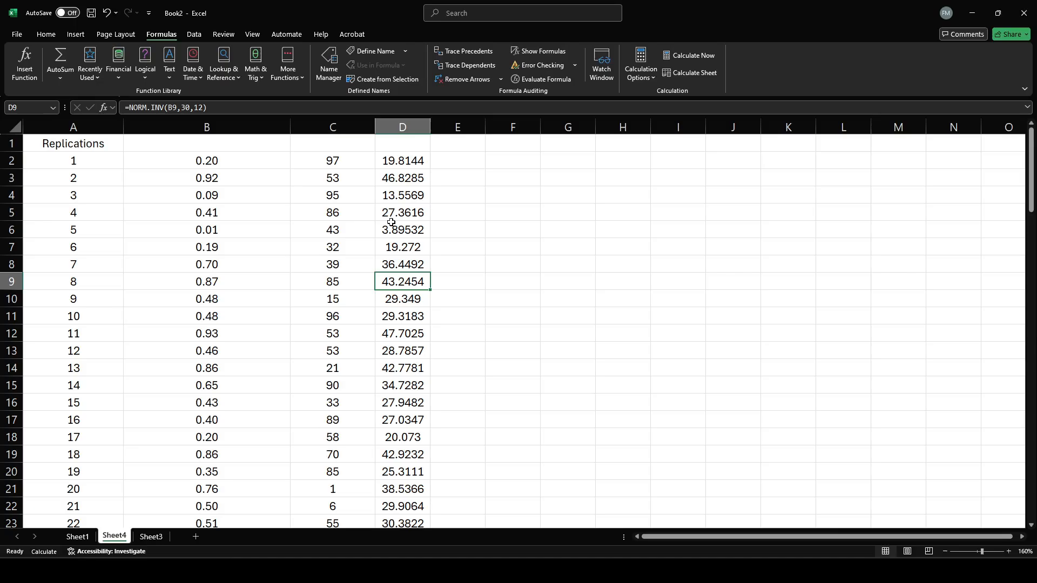
{"action": "left_click_drag", "start_coordinate": [239, 162], "coordinate": [246, 209]}
{"action": "left_click", "coordinate": [419, 166]}
{"action": "left_click_drag", "start_coordinate": [420, 166], "coordinate": [414, 209]}
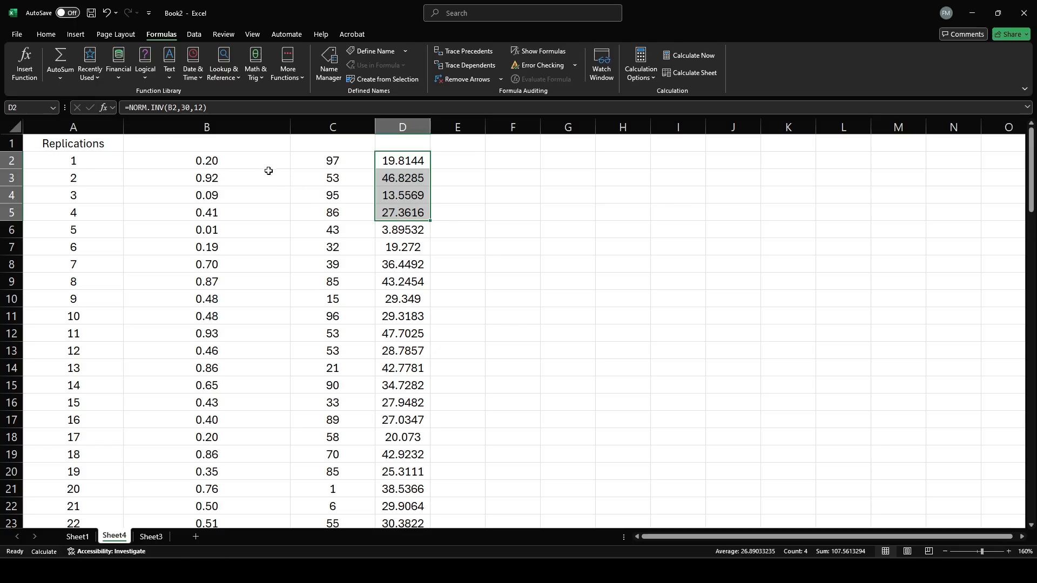
{"action": "left_click_drag", "start_coordinate": [258, 161], "coordinate": [251, 223]}
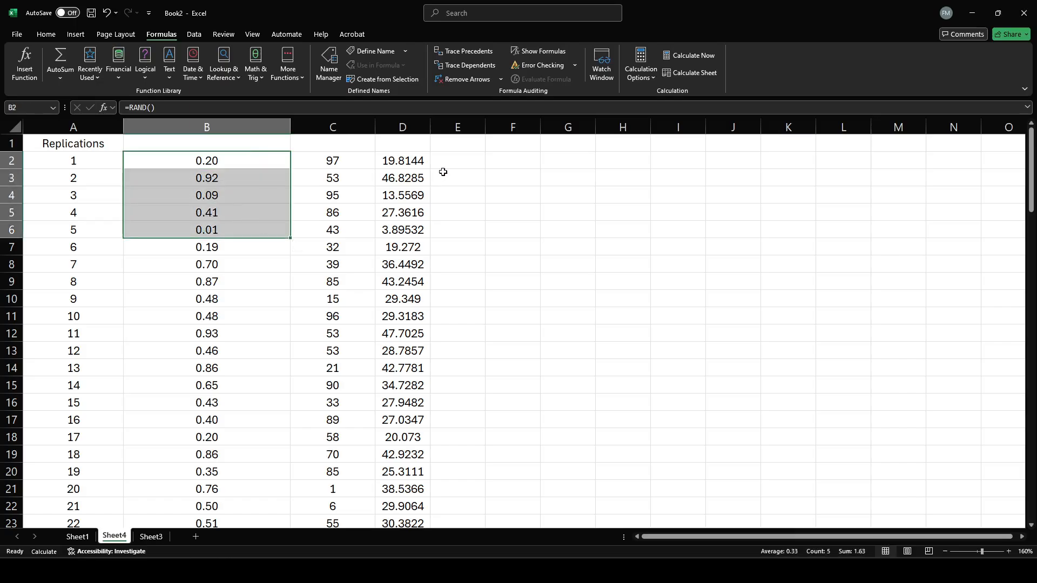
{"action": "left_click_drag", "start_coordinate": [418, 159], "coordinate": [414, 229]}
{"action": "left_click", "coordinate": [414, 228]}
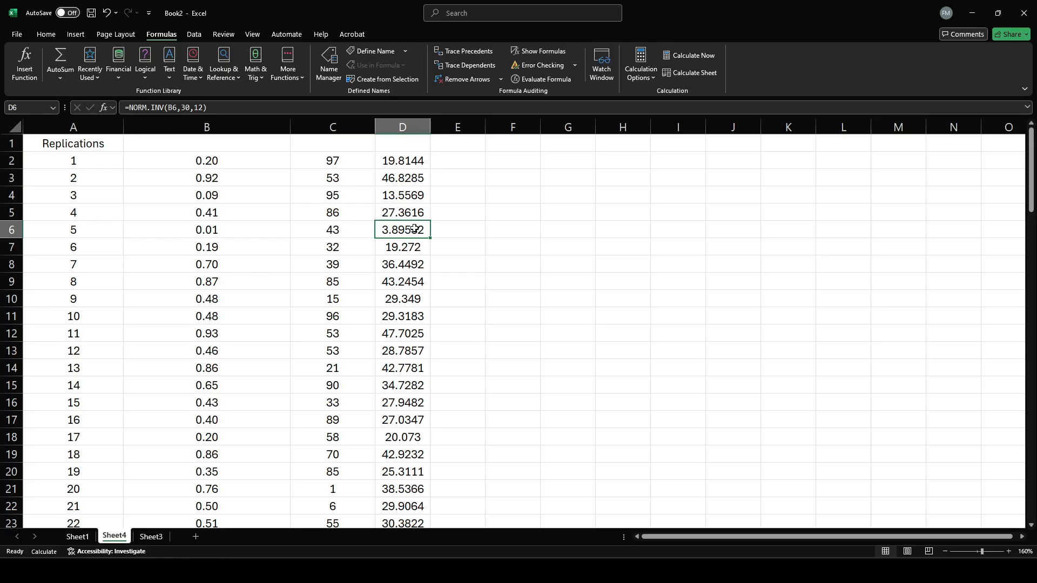
Review the RAND, RANDBETWEEN and NORM.INV formulas in B2, C2 and D2.
{"action": "left_click", "coordinate": [233, 158]}
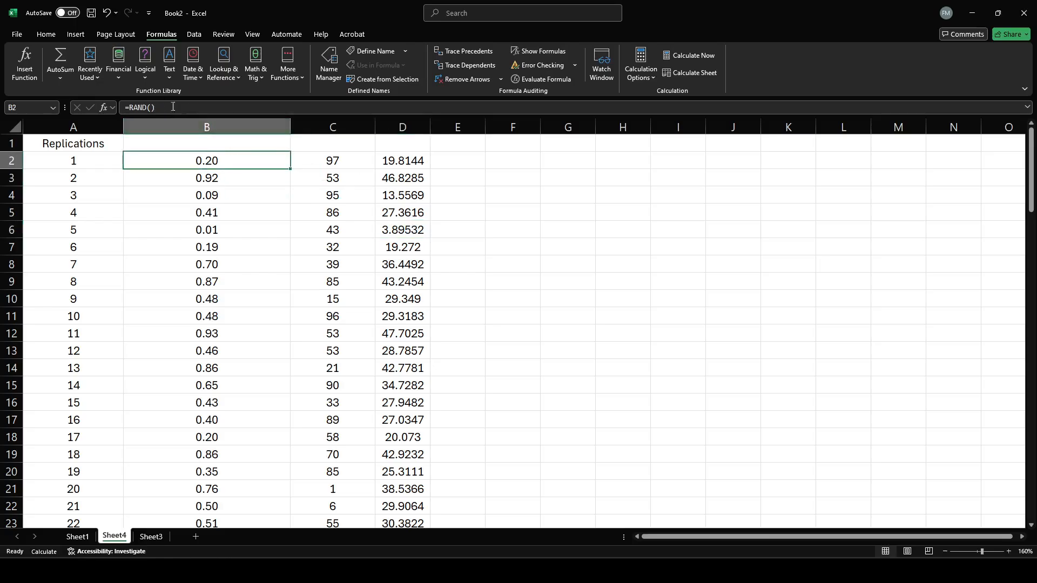
{"action": "left_click", "coordinate": [332, 161]}
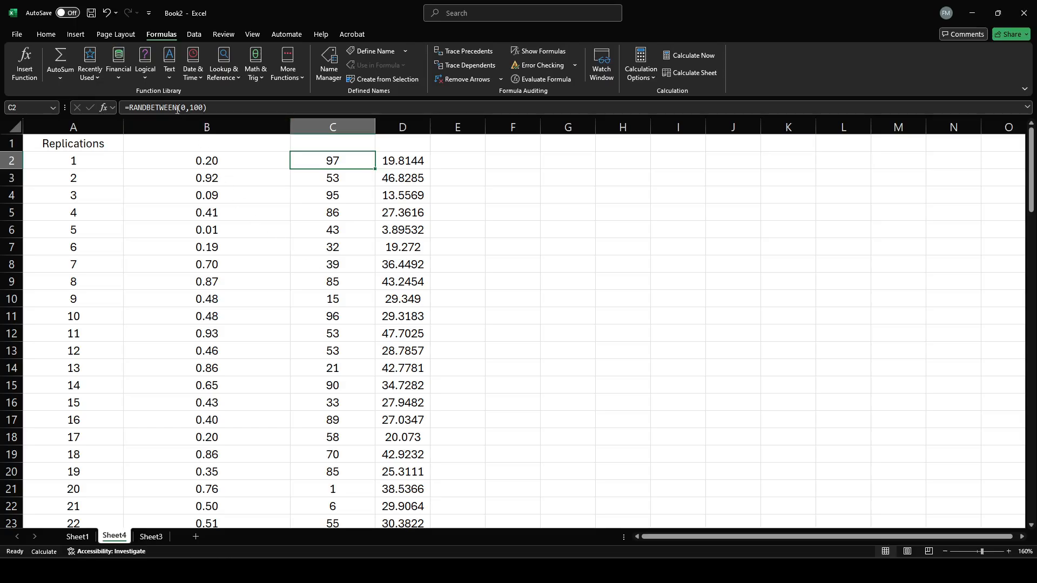
{"action": "left_click", "coordinate": [402, 155]}
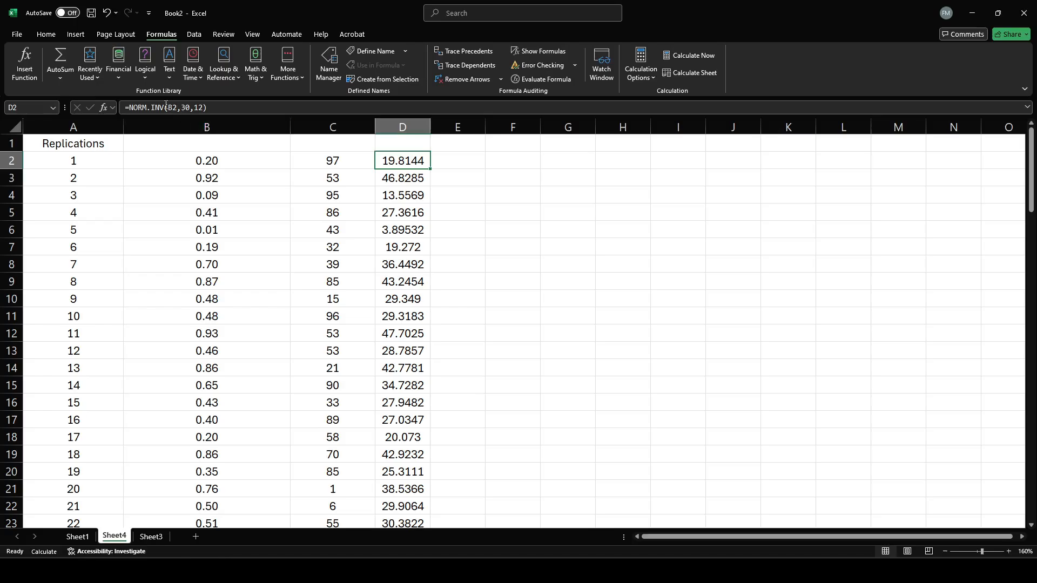